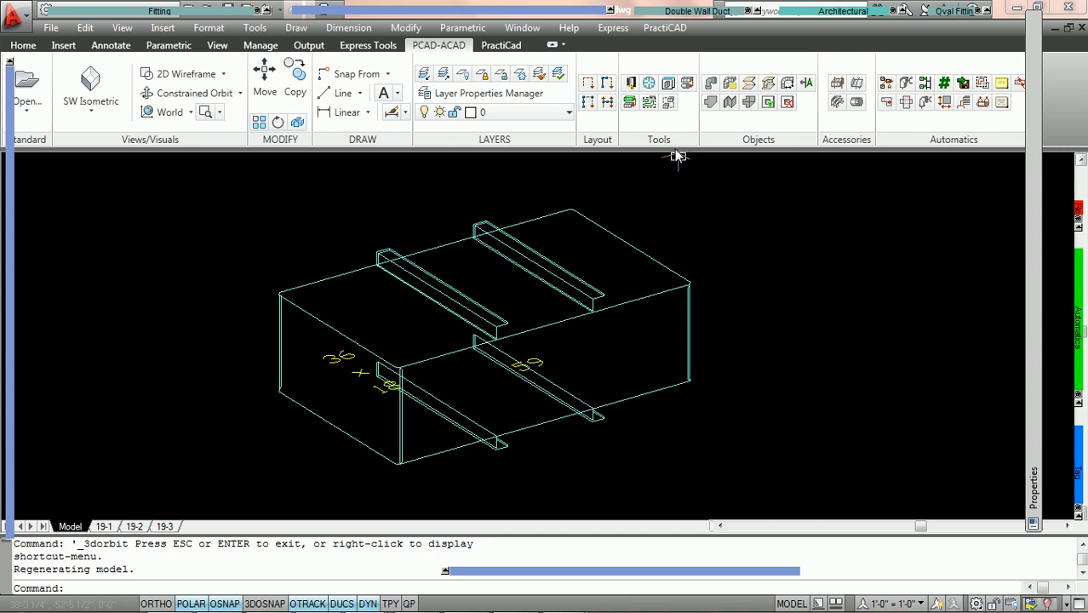
Step: Open the PractiCAD libraries maximized and go to the Stiffener category under Accessories
left_click(631, 83)
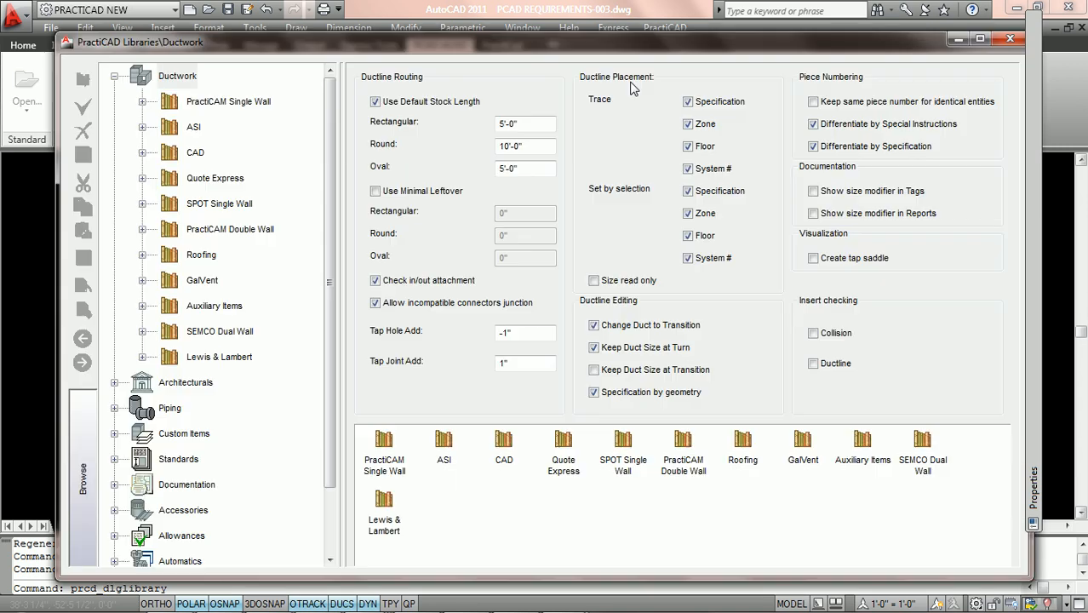
left_click(981, 40)
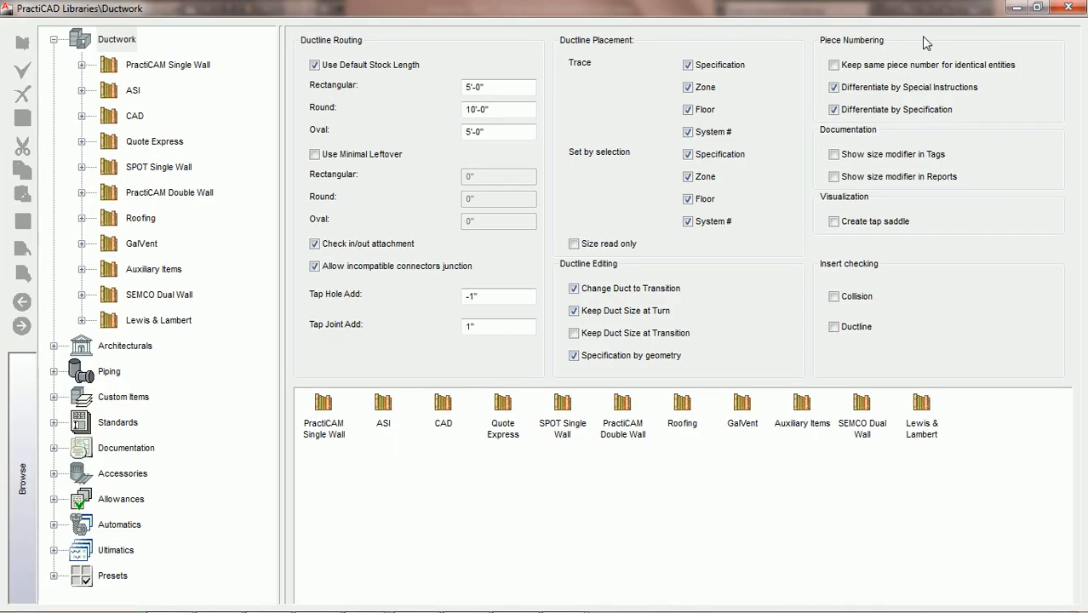
left_click(53, 40)
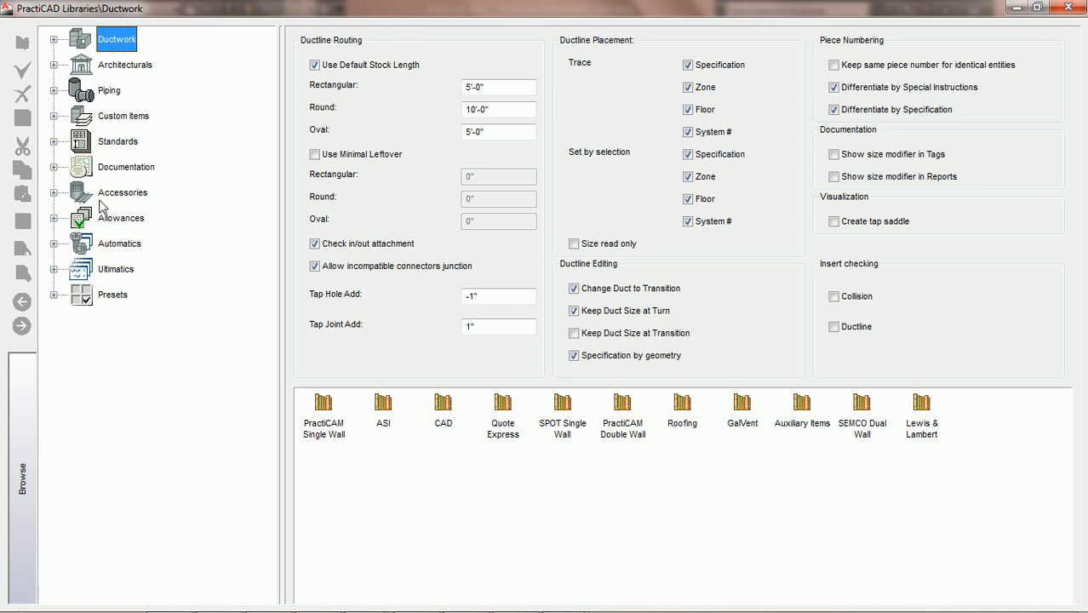
left_click(54, 193)
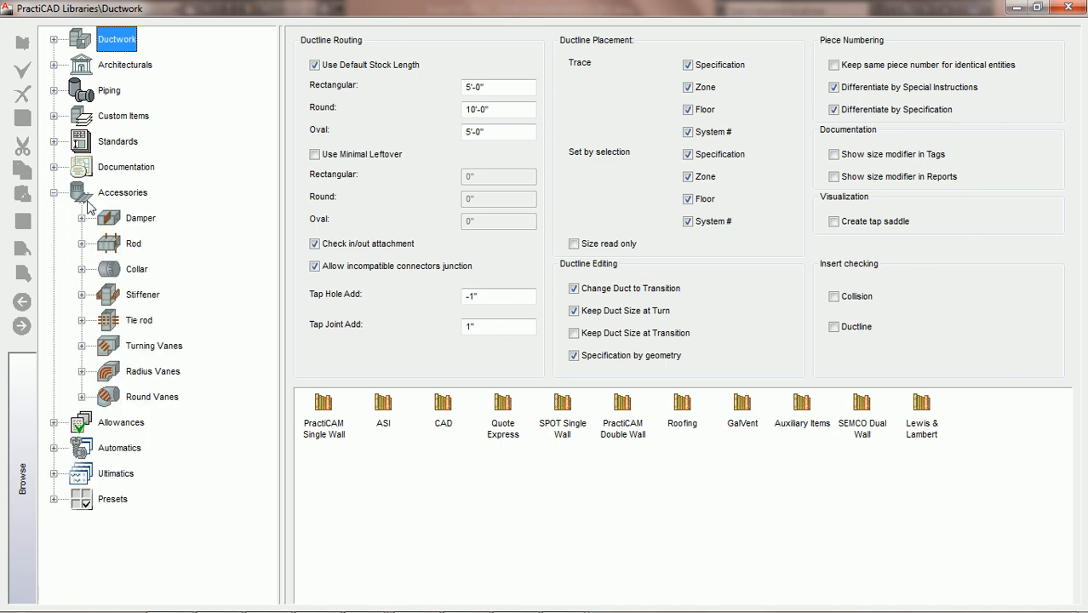
left_click(143, 296)
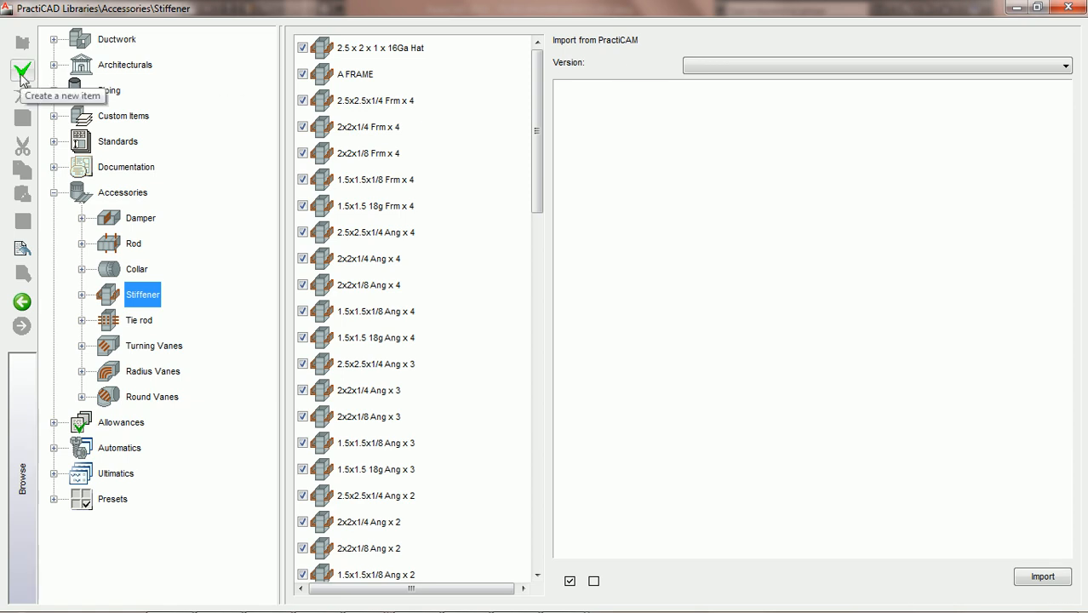
Step: Create a new stiffener item named PCAD STIFFENOR
left_click(20, 73)
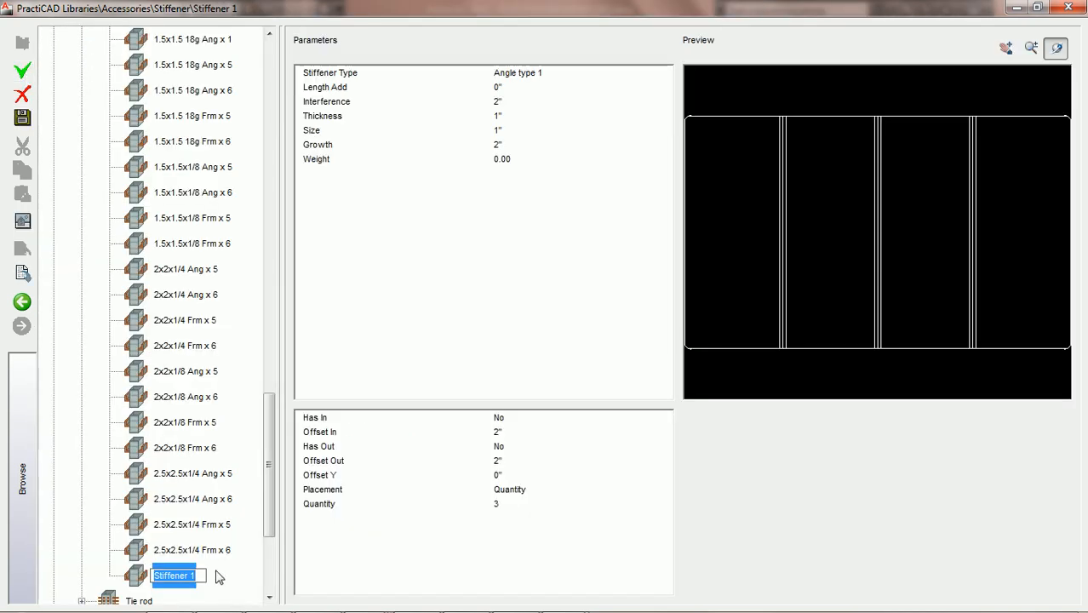
type("PCAD STIFFENER")
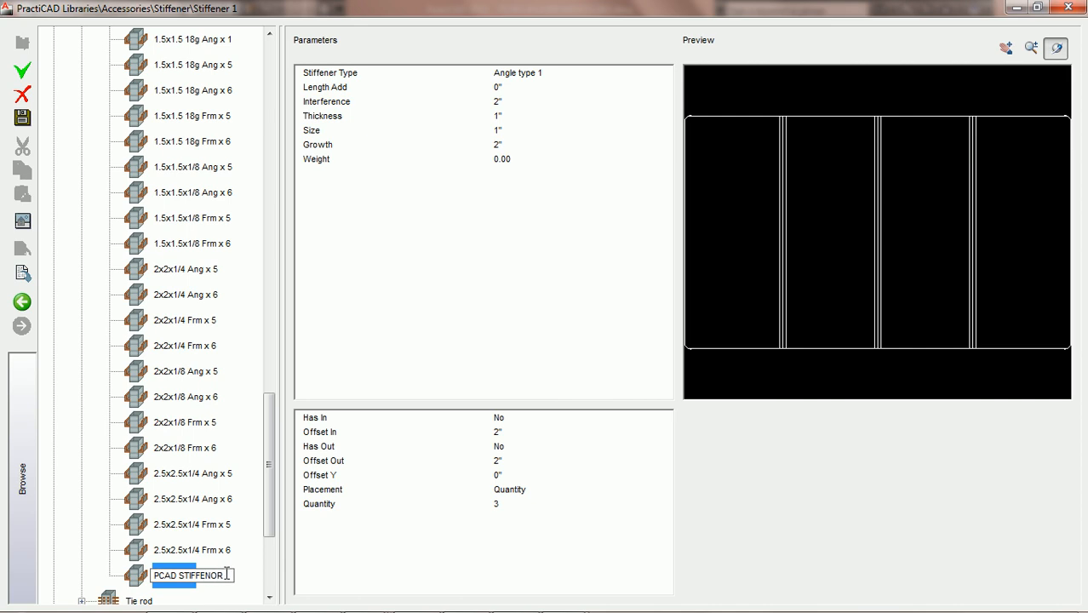
key("Return")
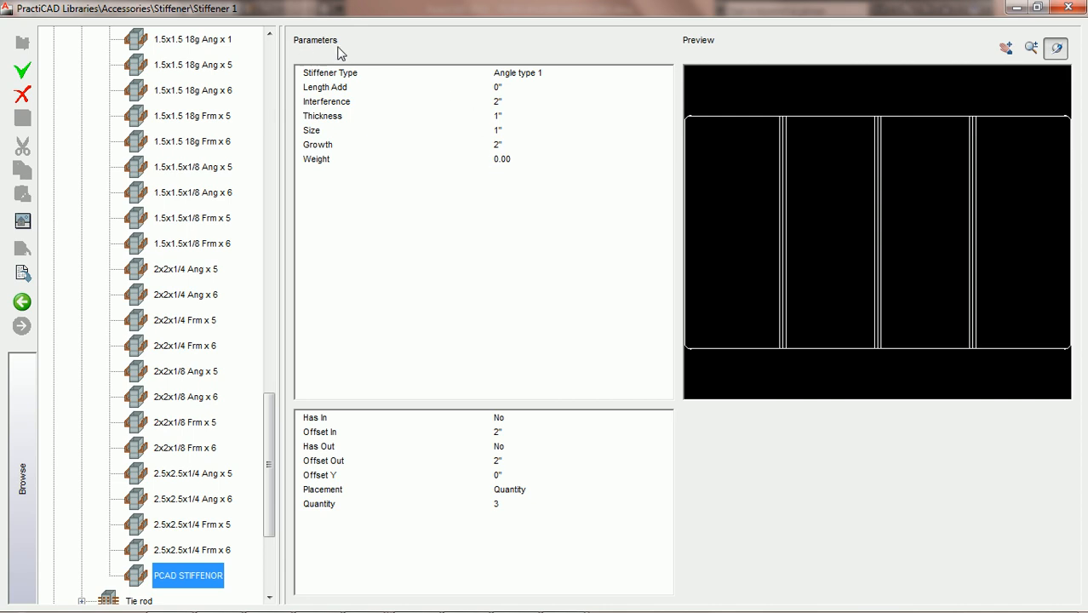
Step: Preview the L-Angle profile for the new stiffener, and set its stiffener type to I-beam type 1
left_click(411, 77)
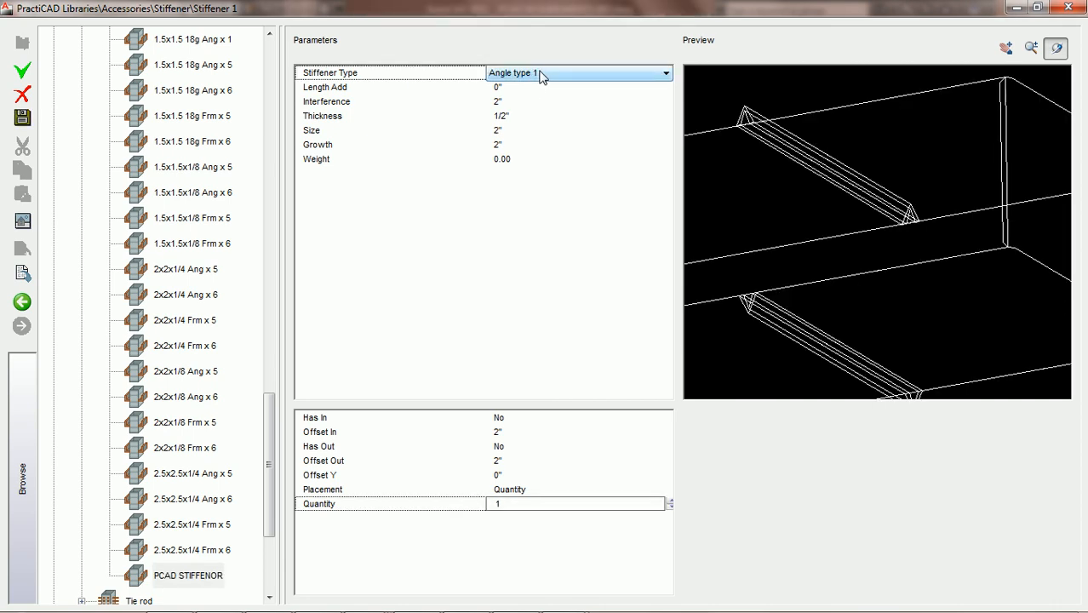
left_click(549, 75)
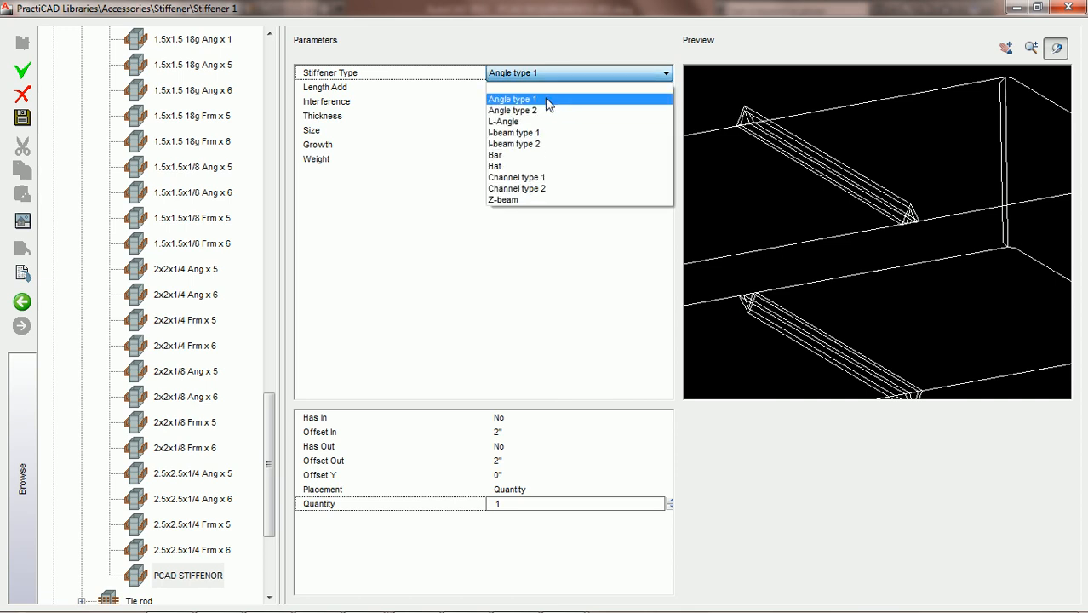
left_click(545, 122)
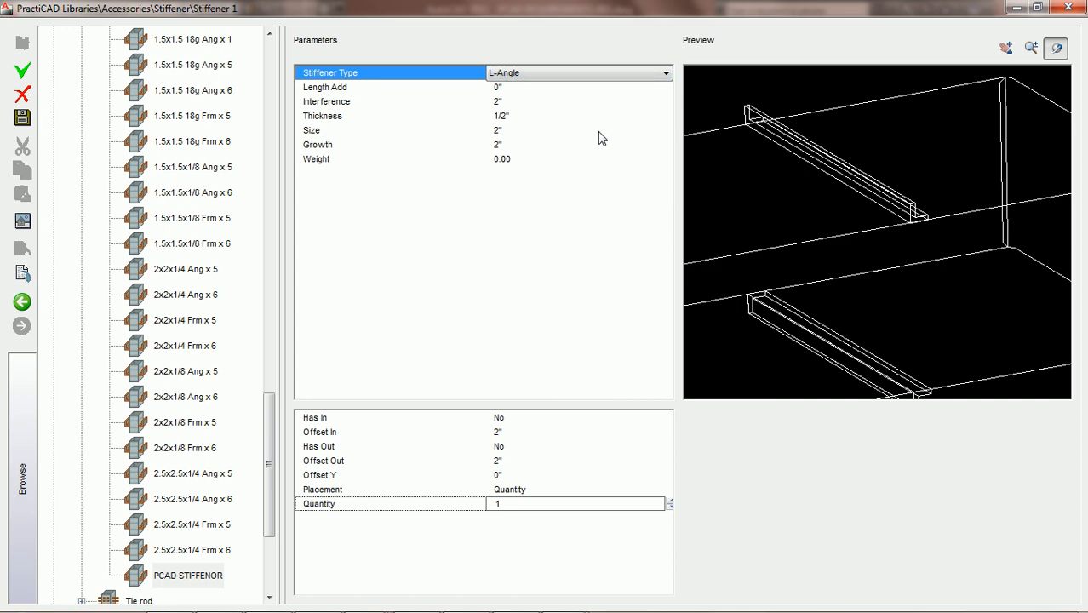
left_click(569, 74)
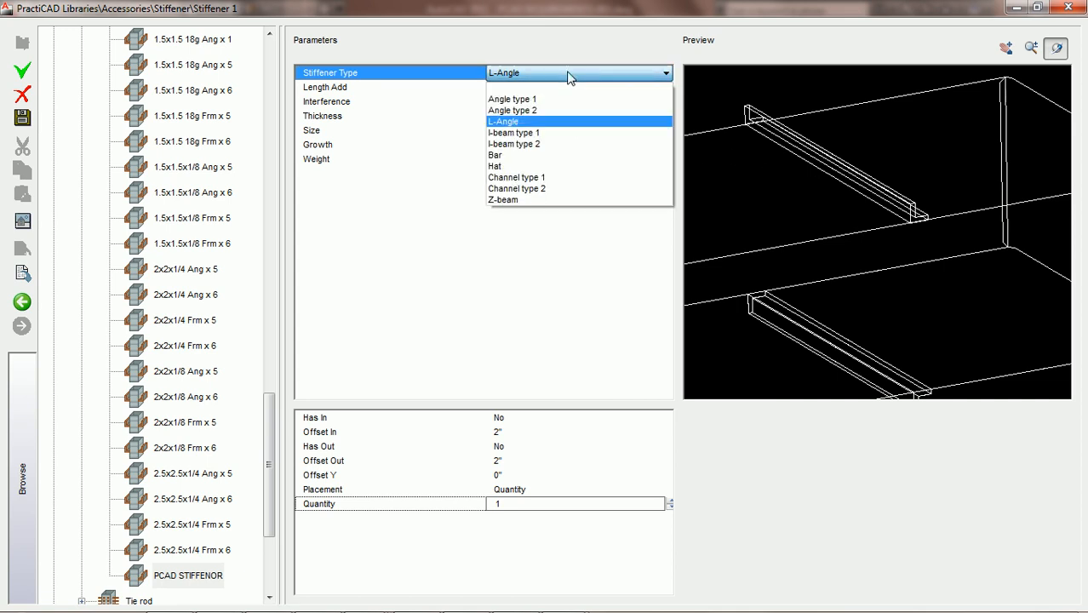
left_click(524, 133)
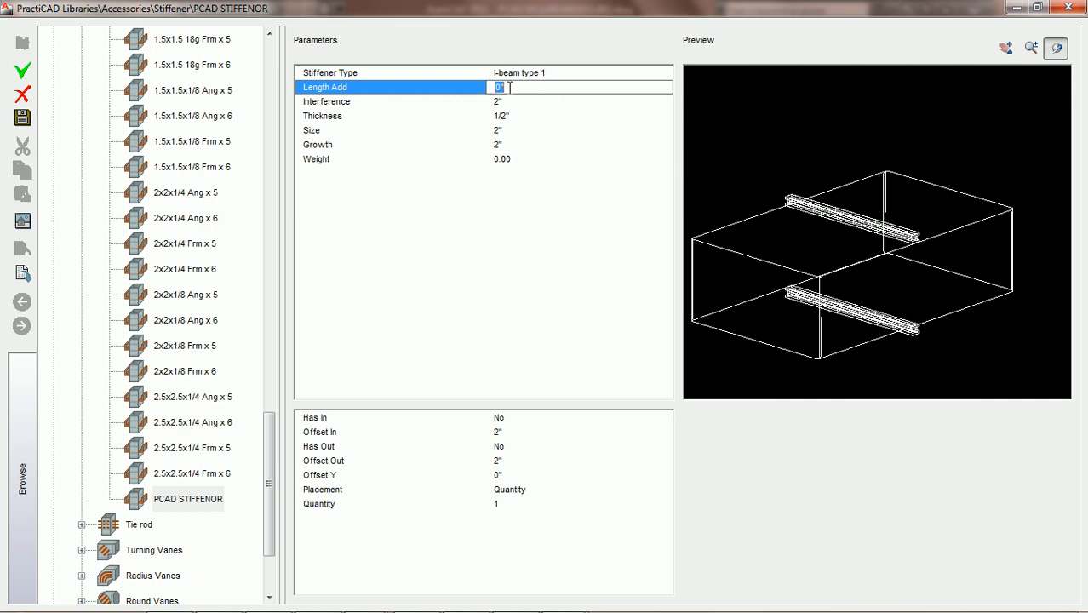
Step: Set the I-beam stiffener's Length Add to 4 inches
left_click(918, 256)
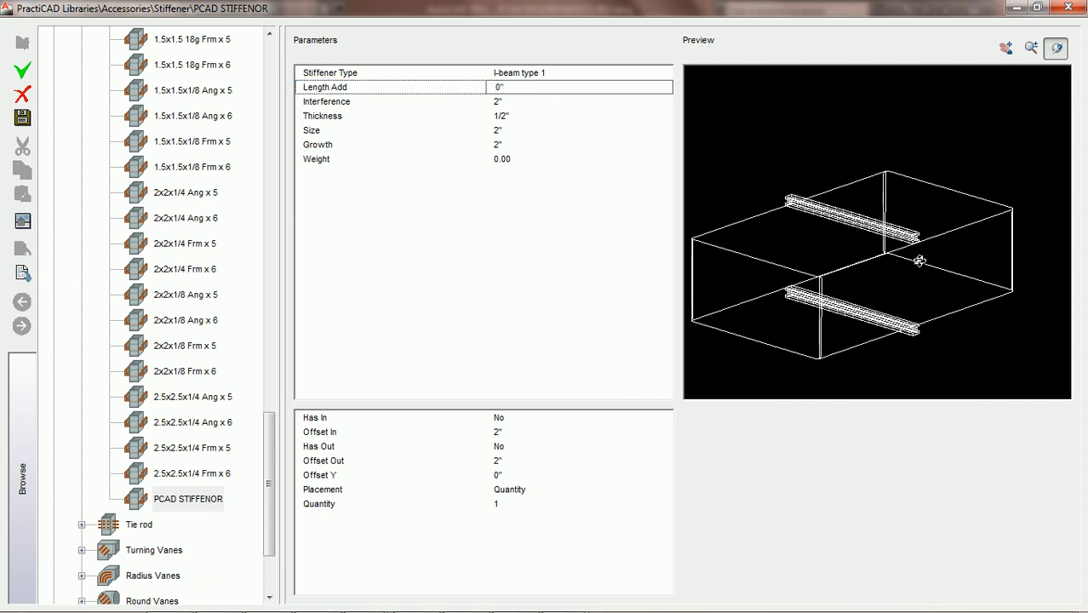
scroll(920, 260, "up", 2)
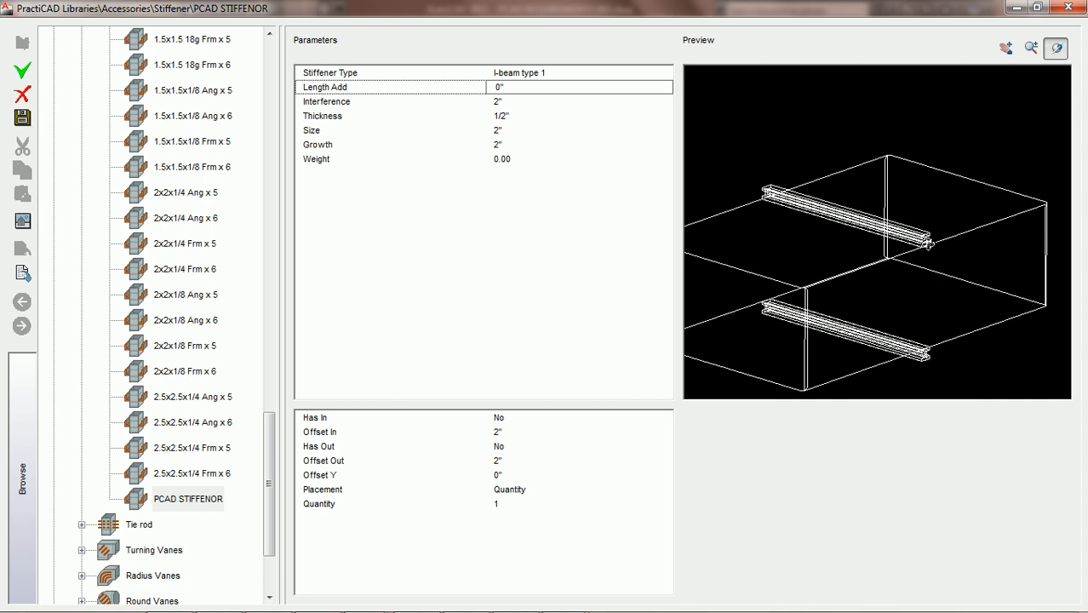
left_click_drag(514, 87, 482, 87)
type("4")
key("Tab")
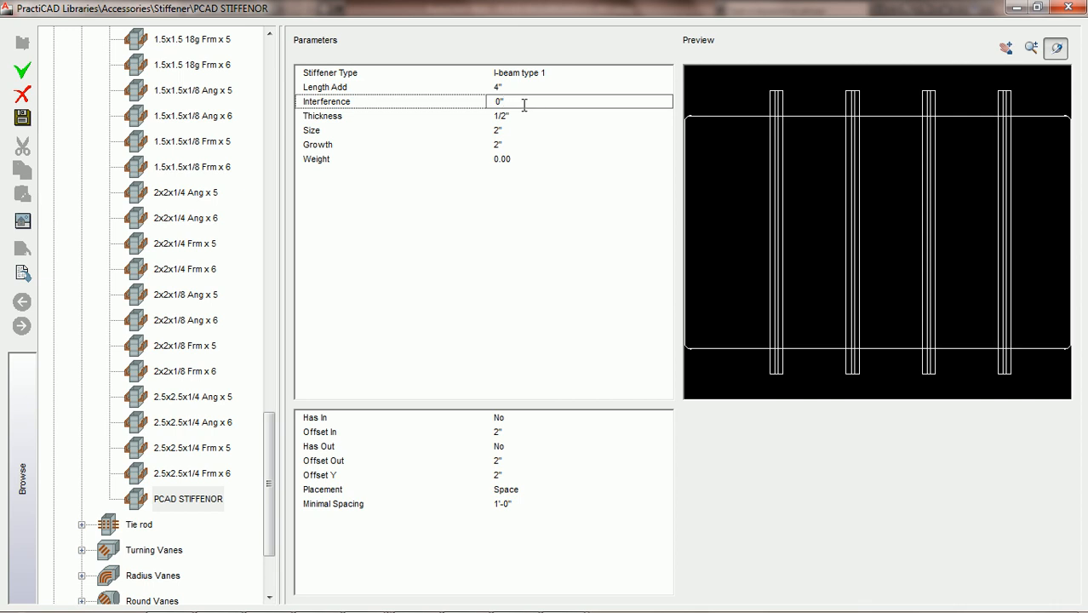
Step: Set the stiffener's Interference to 6 inches and check the dimensioned stiffener spacing in the drawing
double_click(499, 102)
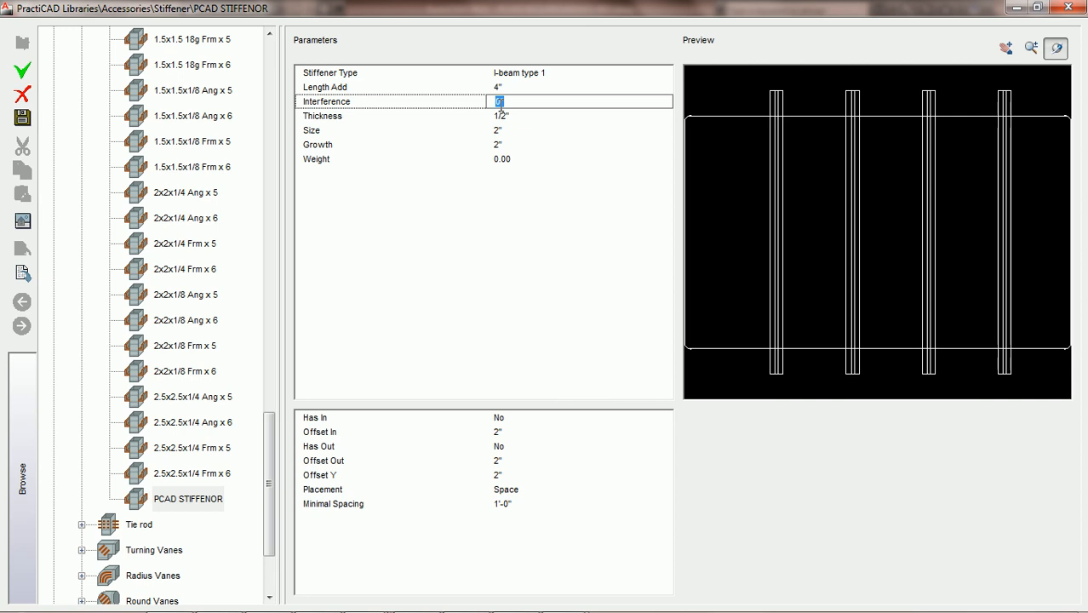
type("6")
key("Tab")
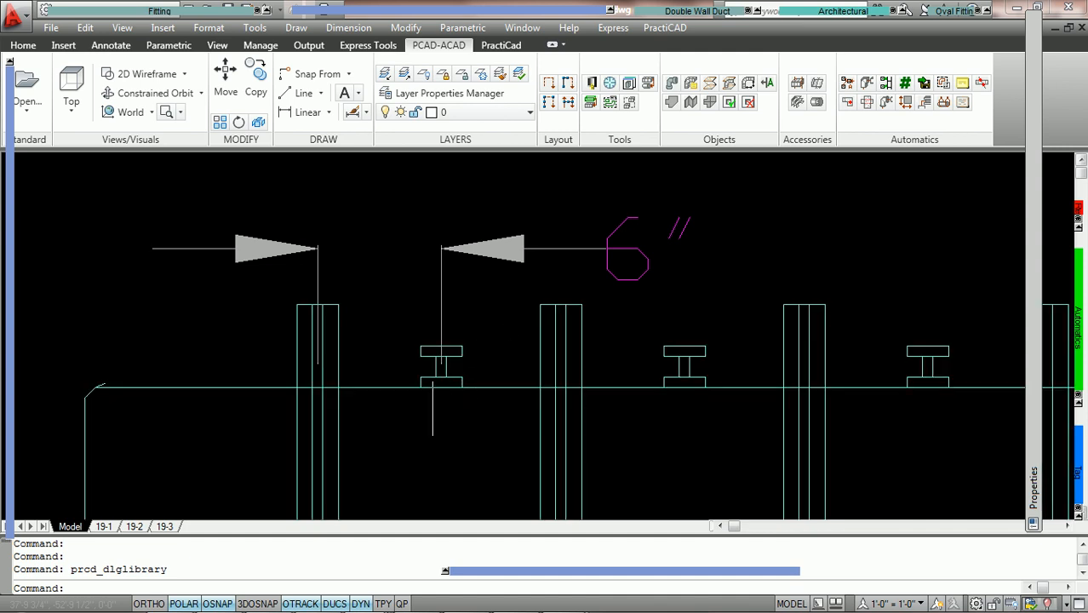
middle_click_drag(379, 401, 381, 383)
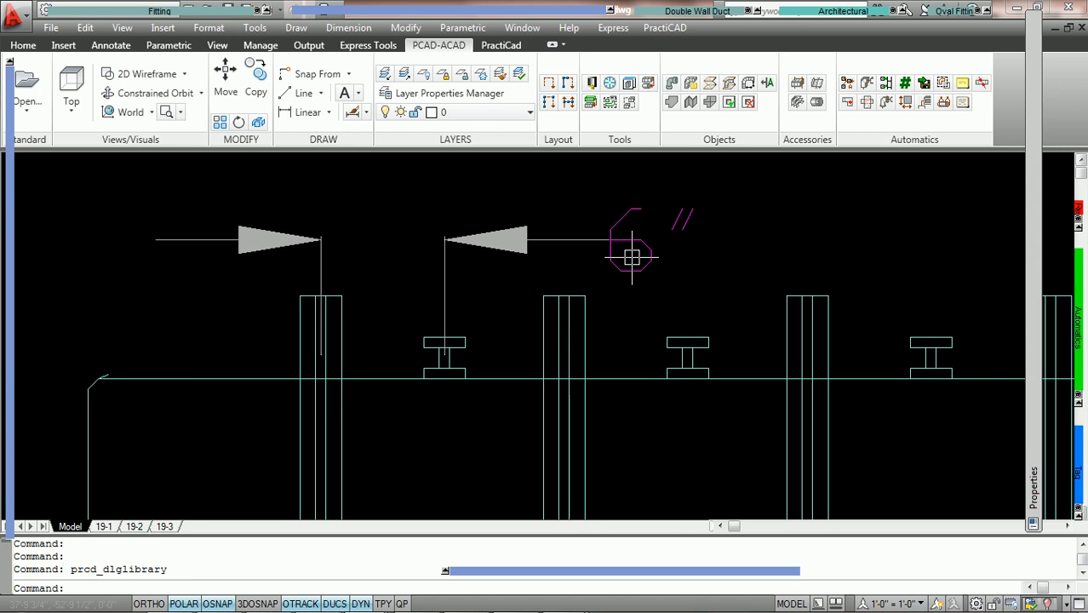
double_click(426, 349)
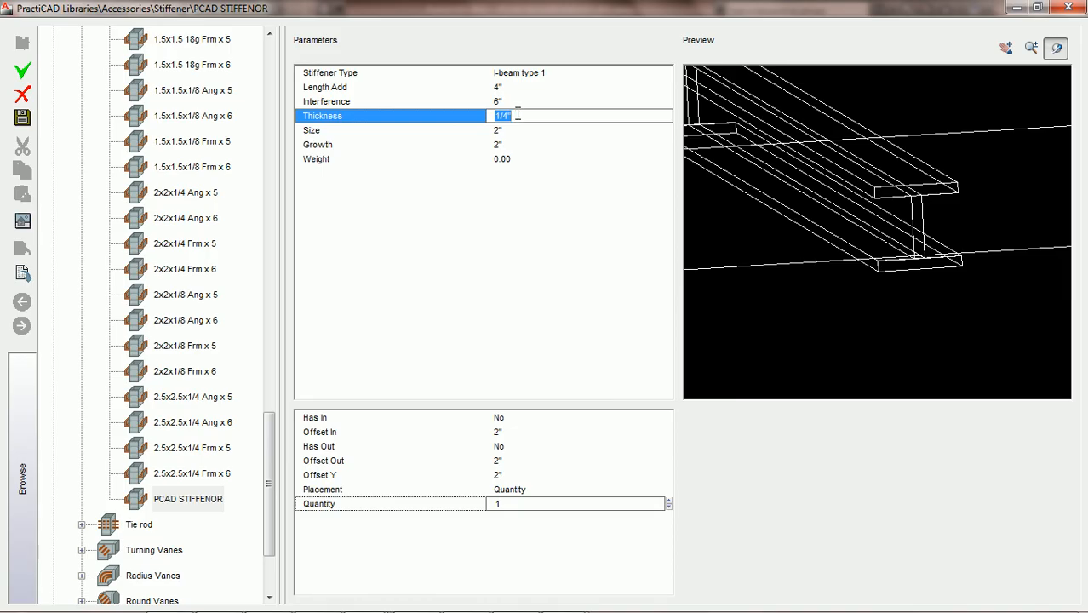
Step: Set the I-beam stiffener's Thickness to 1/2 inch
key("Tab")
key("Tab")
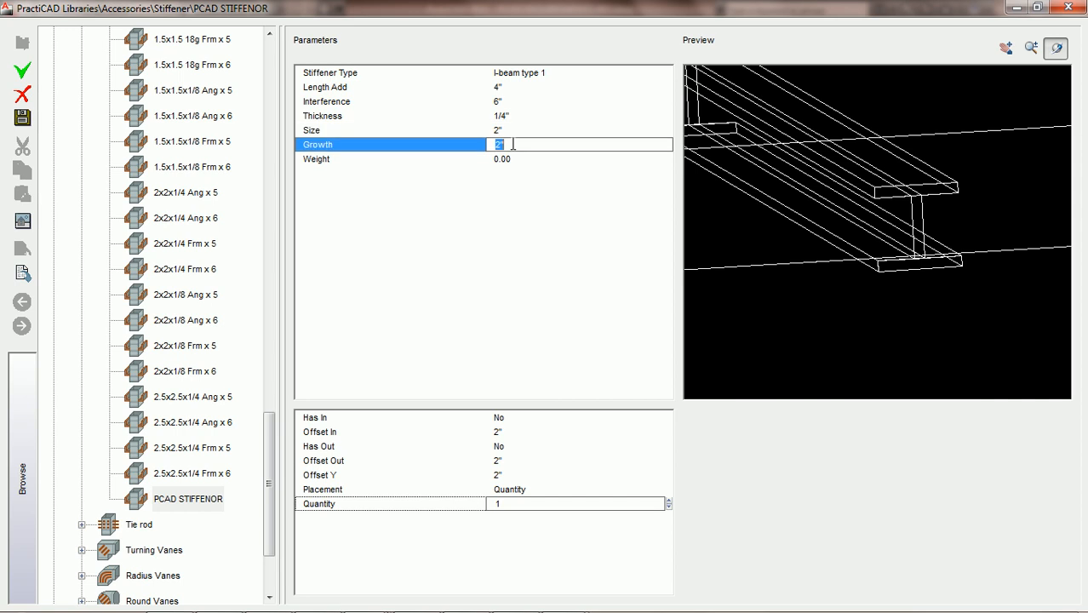
left_click(518, 114)
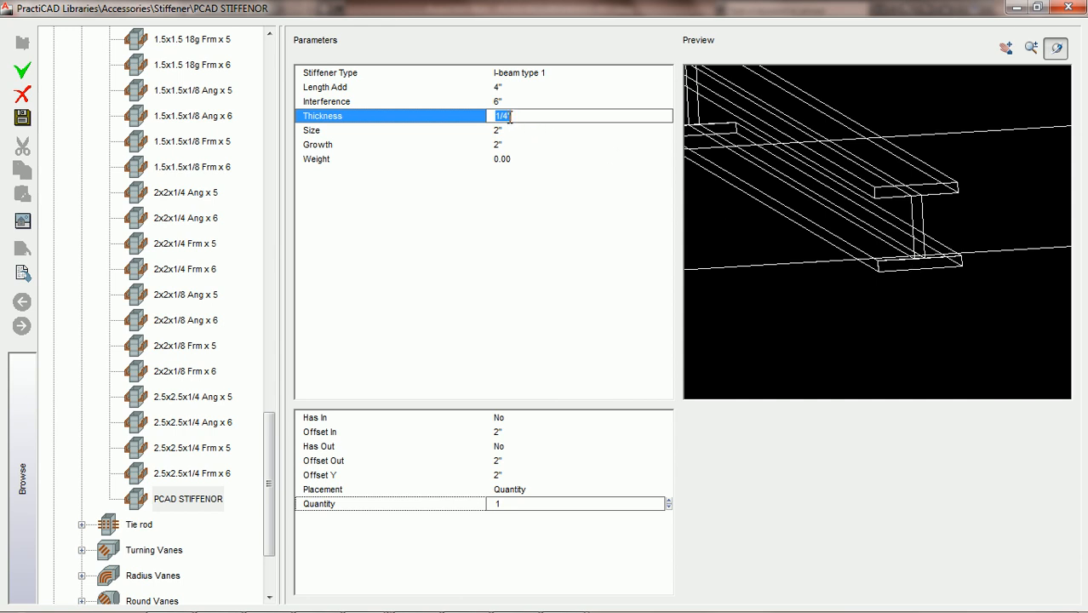
type("1/2")
key("Tab")
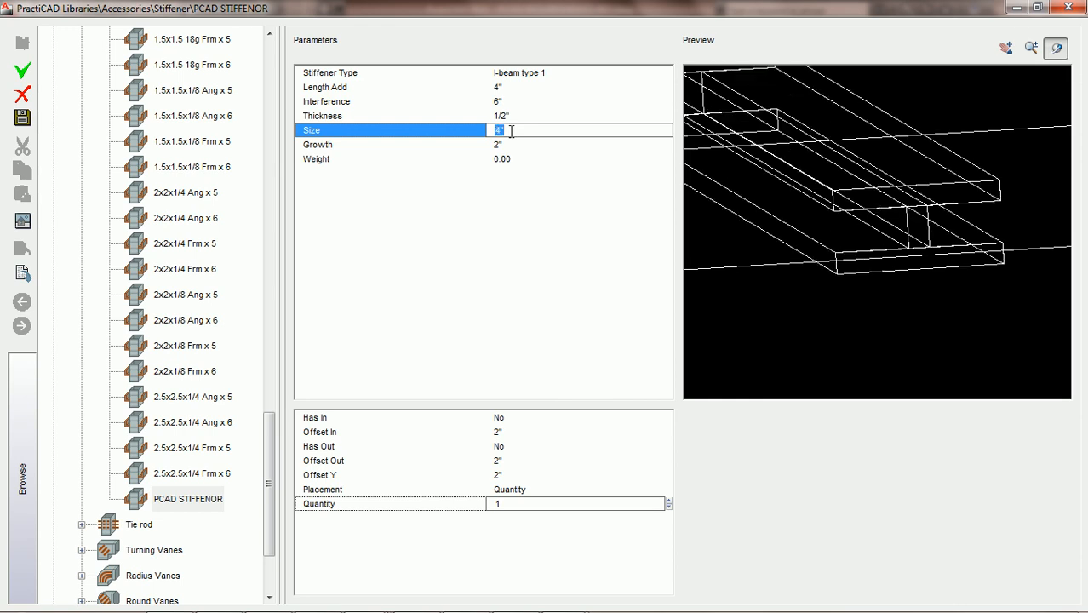
Step: Try Size values of 6, 4 and 2 inches for the I-beam stiffener
type("6")
key("Return")
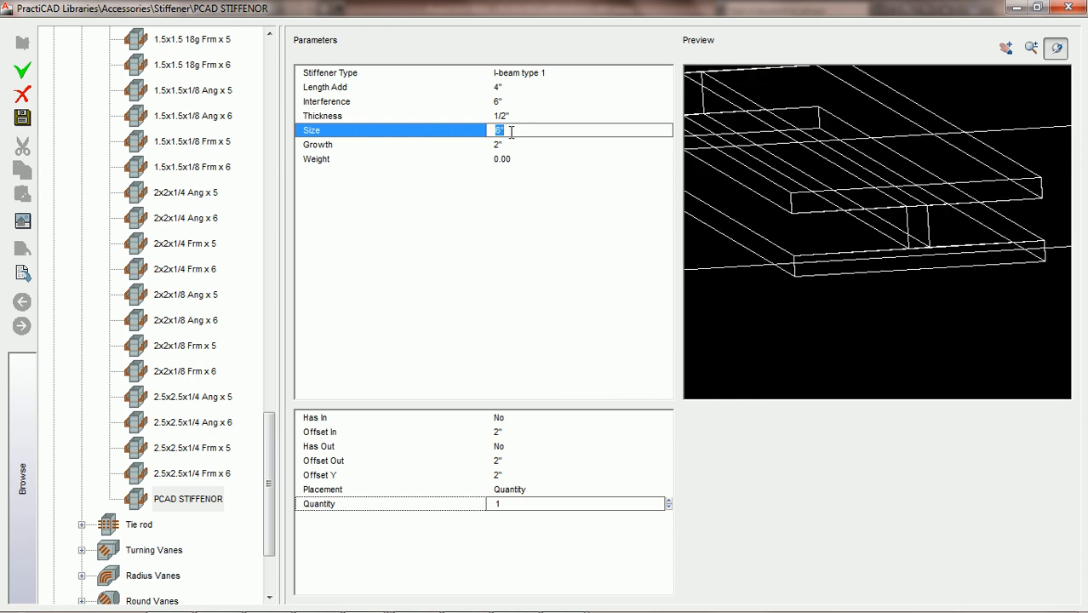
type("4")
key("Return")
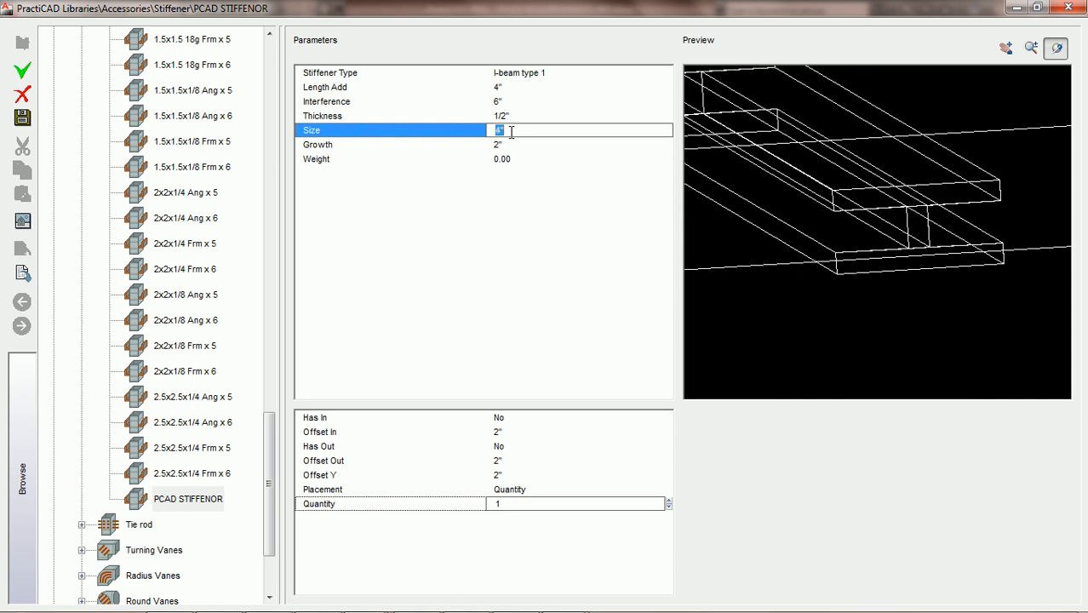
type("2")
key("Return")
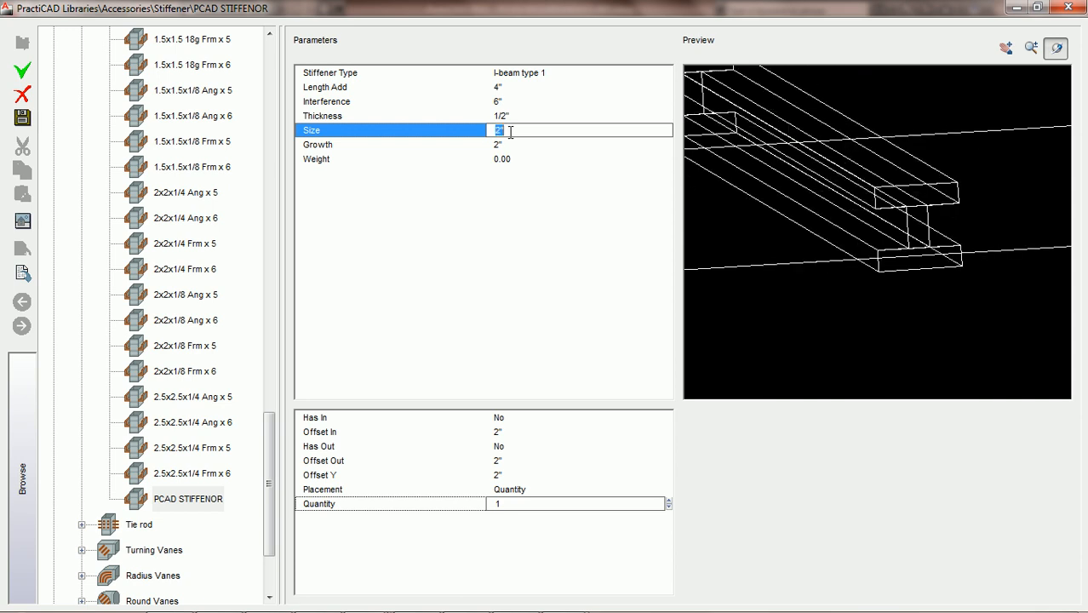
Step: Try a 4-inch Growth for the I-beam stiffener and return it to 2 inches
left_click(514, 144)
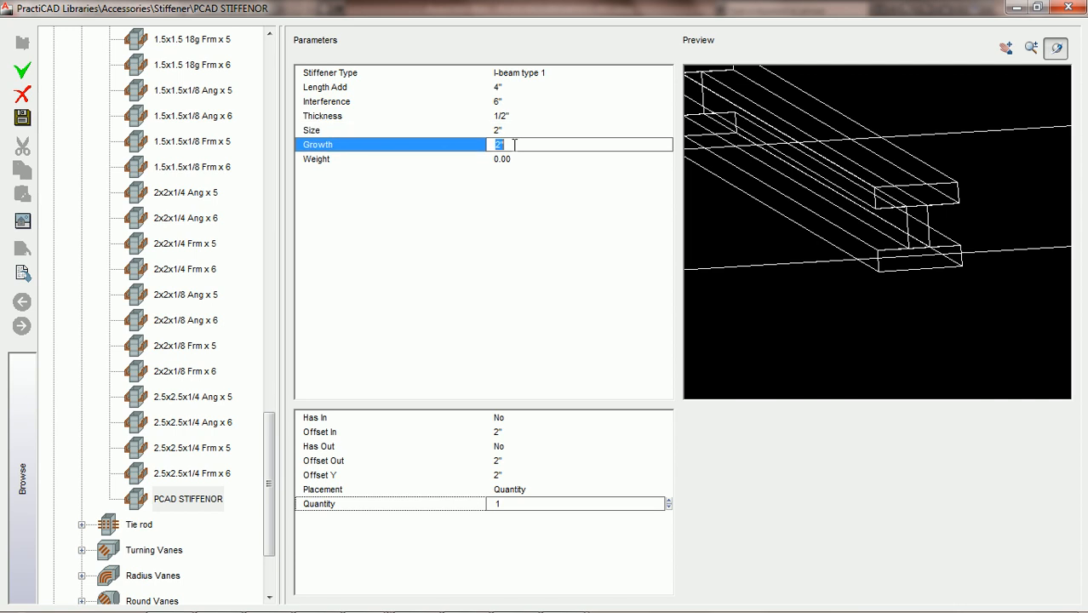
type("4")
key("Return")
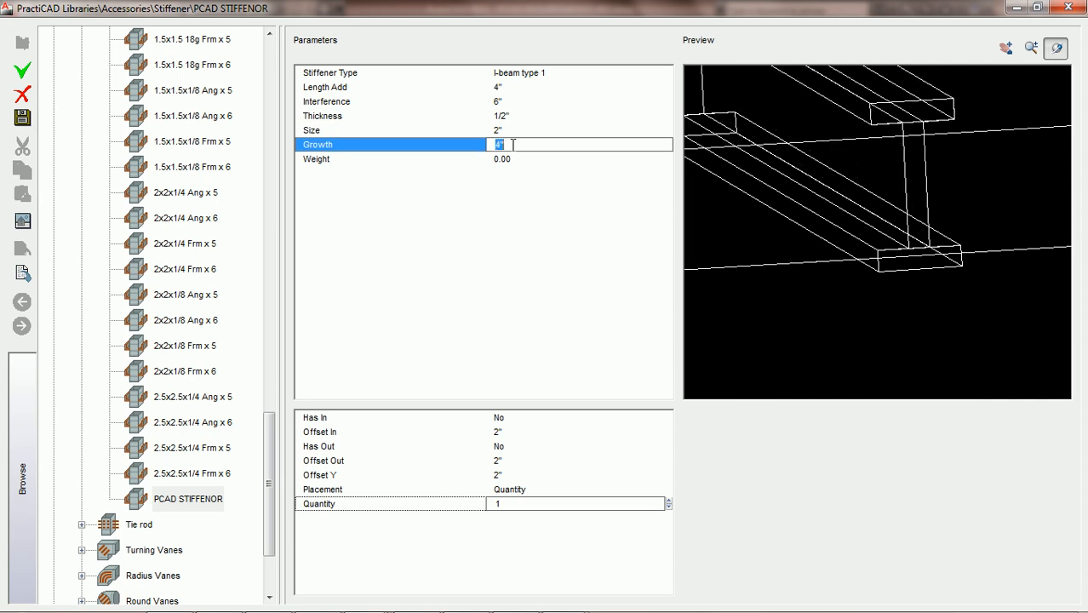
type("2")
key("Return")
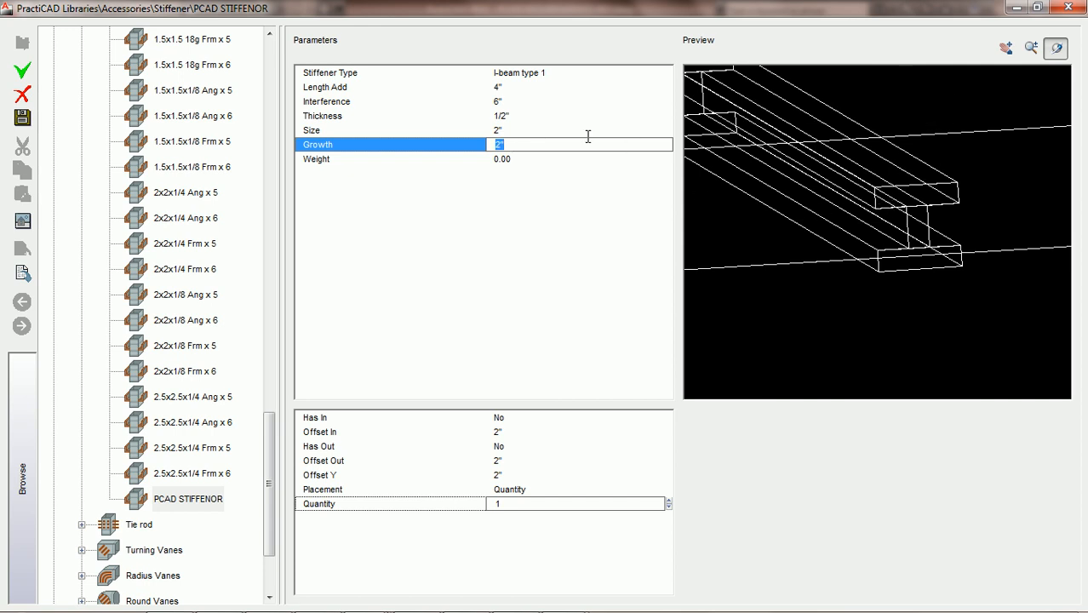
Step: Set the I-beam's Thickness to 0.25 inch and both its Size and Growth to 1 inch
left_click(515, 115)
type(".25")
key("Tab")
type("1")
key("Tab")
type("1")
key("Tab")
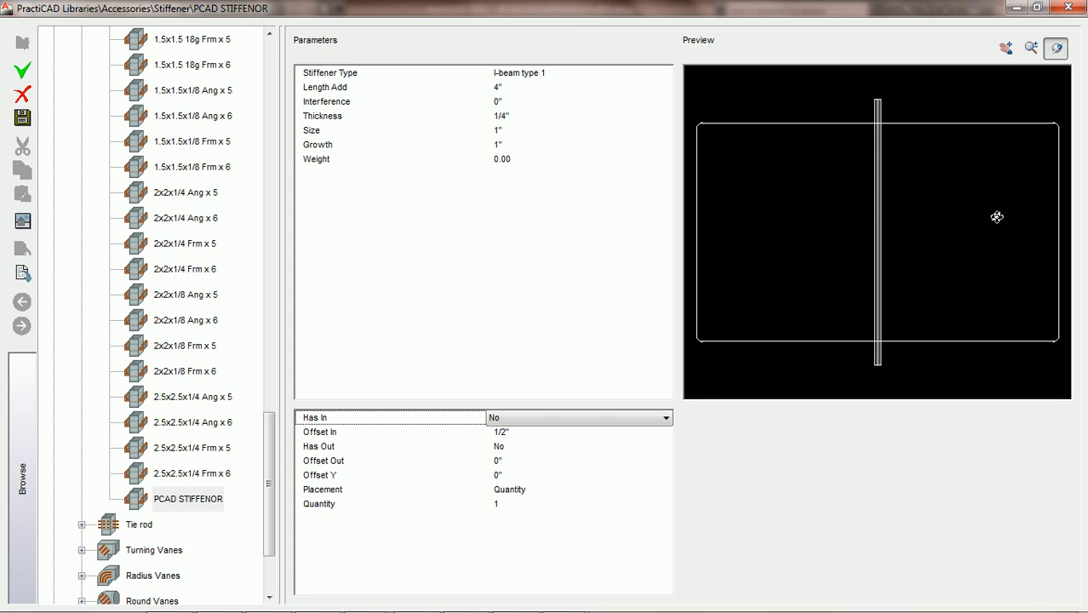
Step: Enable Has In for the stiffener and set Offset In to 4 inches
left_click(525, 418)
left_click(524, 445)
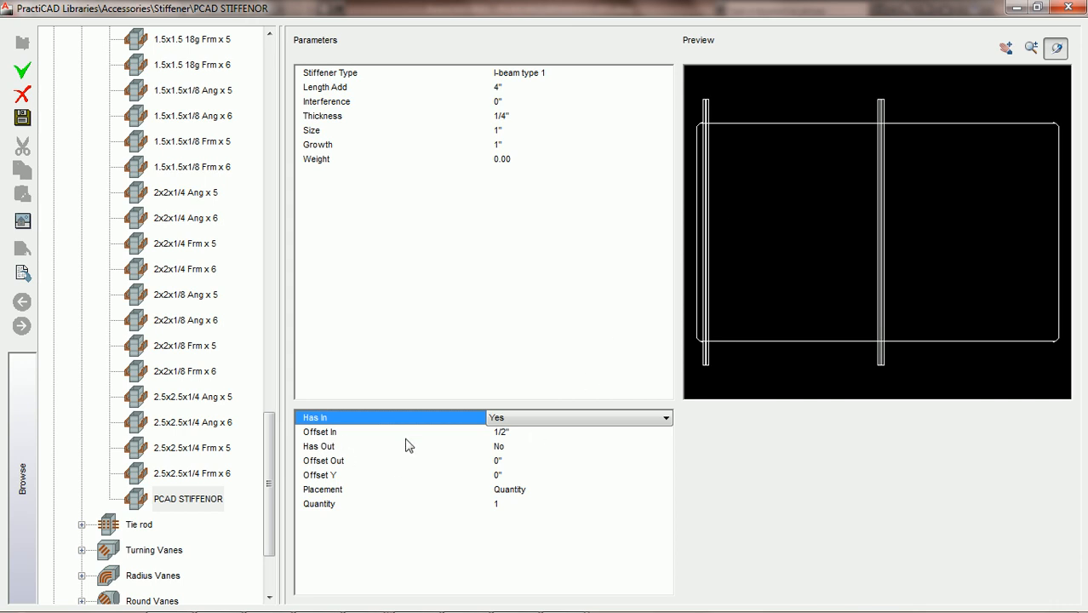
left_click(508, 432)
type("4")
key("Return")
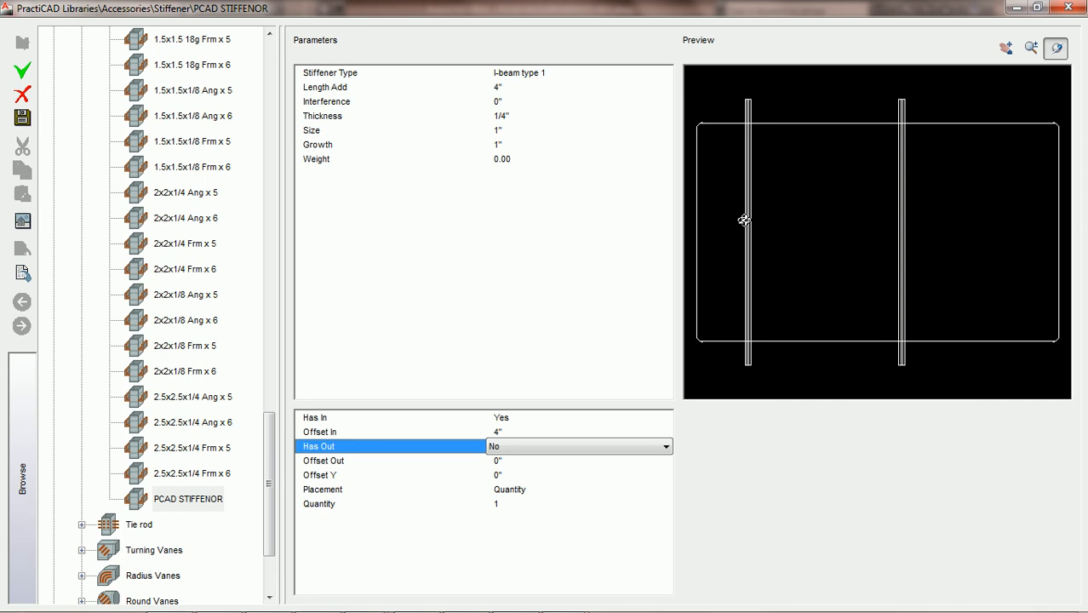
Step: Enable Has Out with a 6-inch Offset Out, and set Offset Y to 6 inches
left_click(518, 446)
left_click(519, 472)
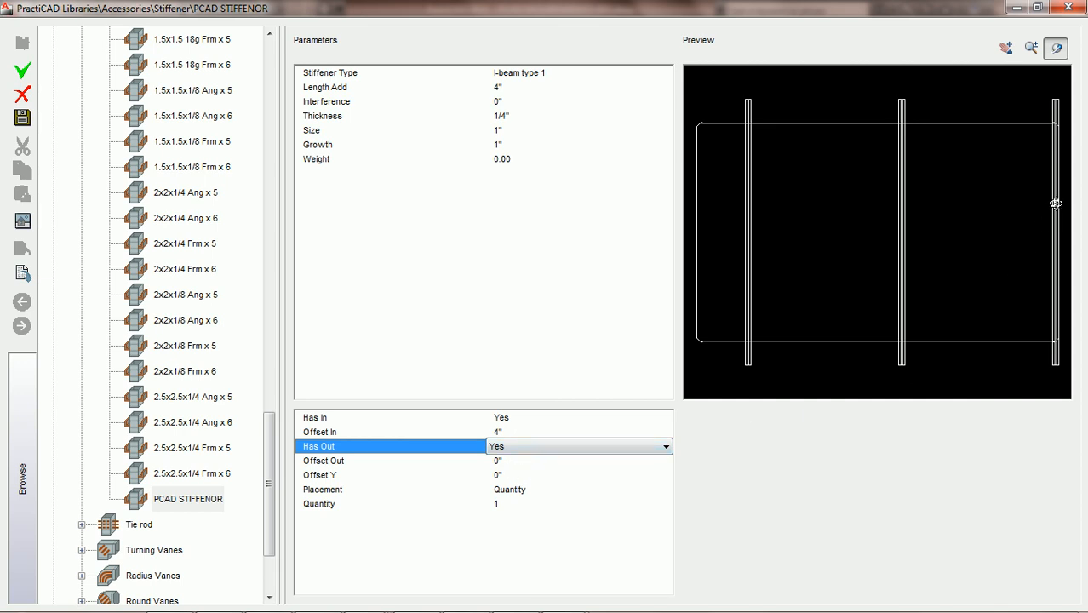
left_click(500, 460)
type("6")
key("Tab")
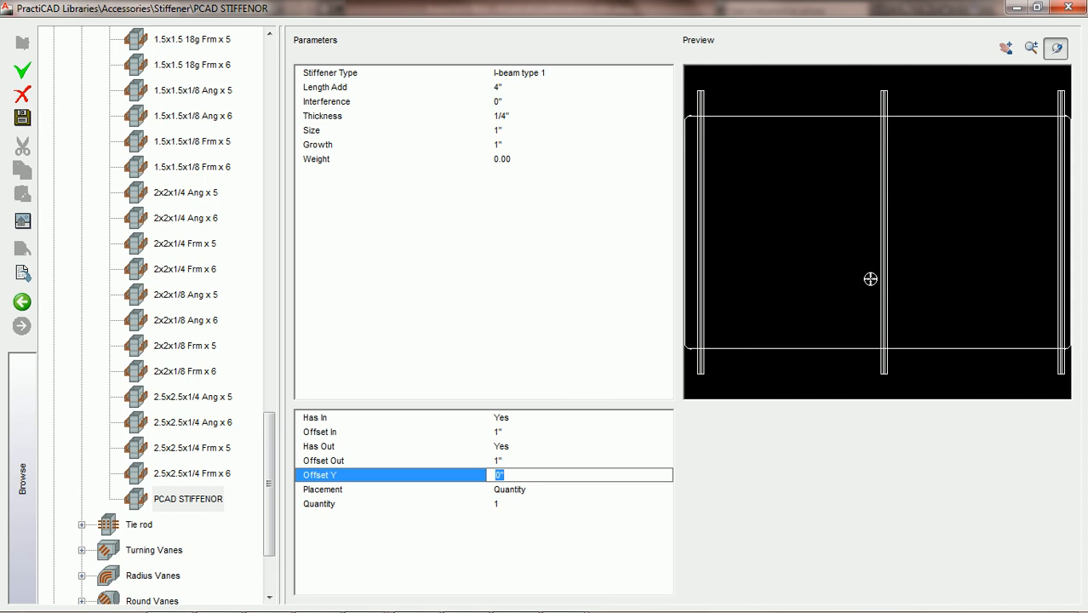
scroll(543, 478, "up", 6)
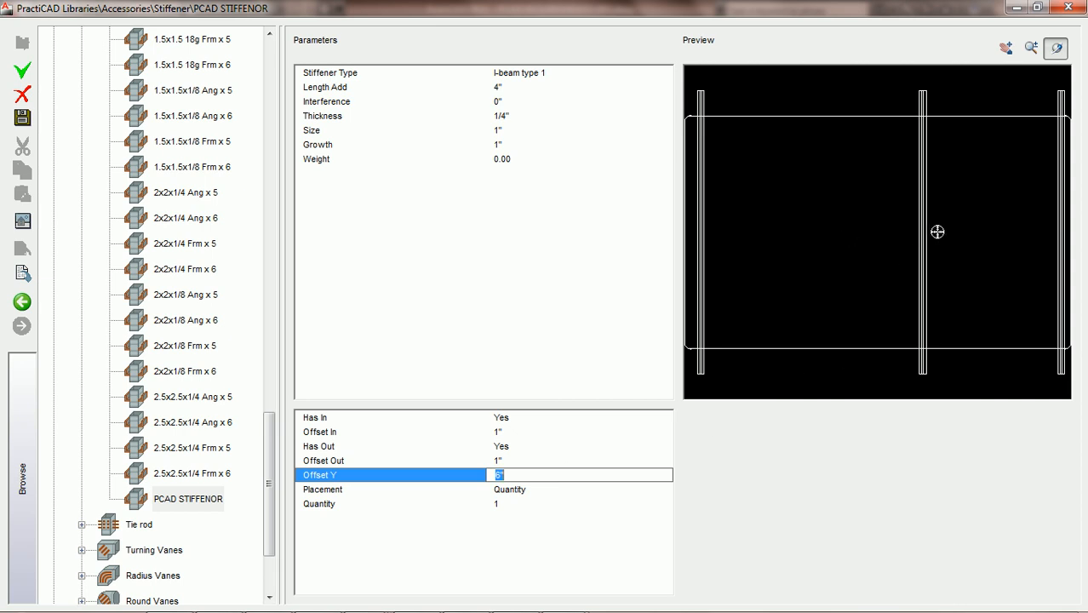
Step: Try Offset Y values of -6 and -10 inches for the middle stiffener, and set Offset Y to 0 inches
scroll(560, 468, "down", 4)
scroll(561, 469, "down", 4)
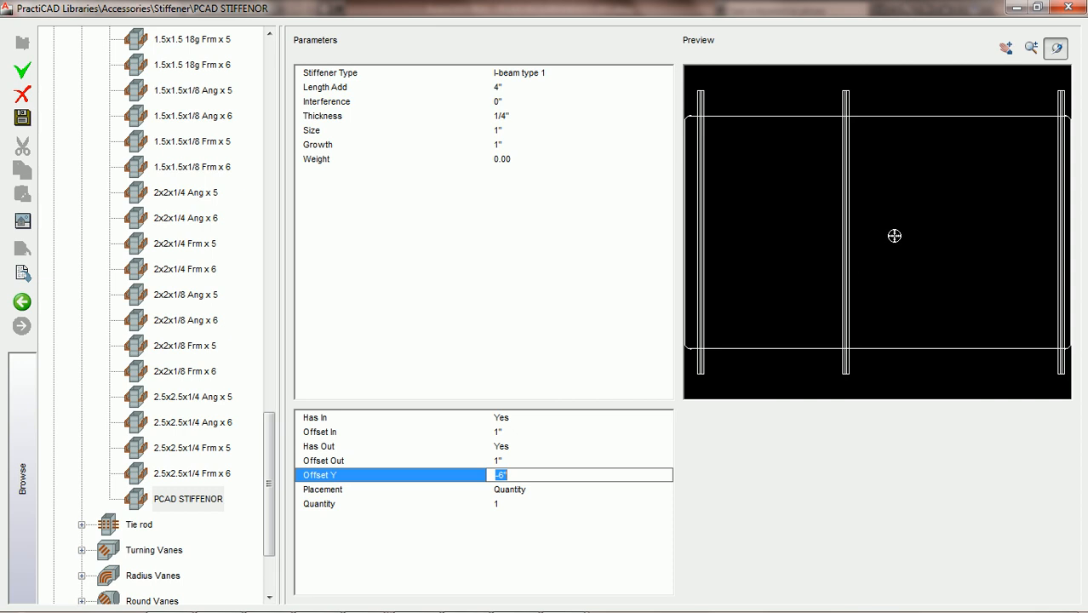
scroll(883, 236, "down", 1)
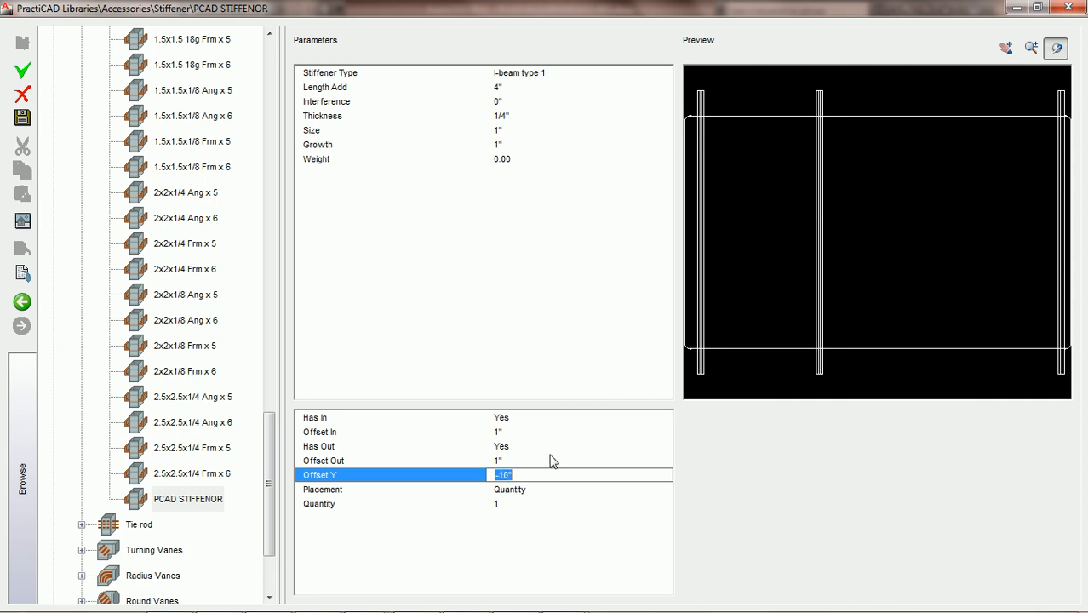
type("0")
key("Return")
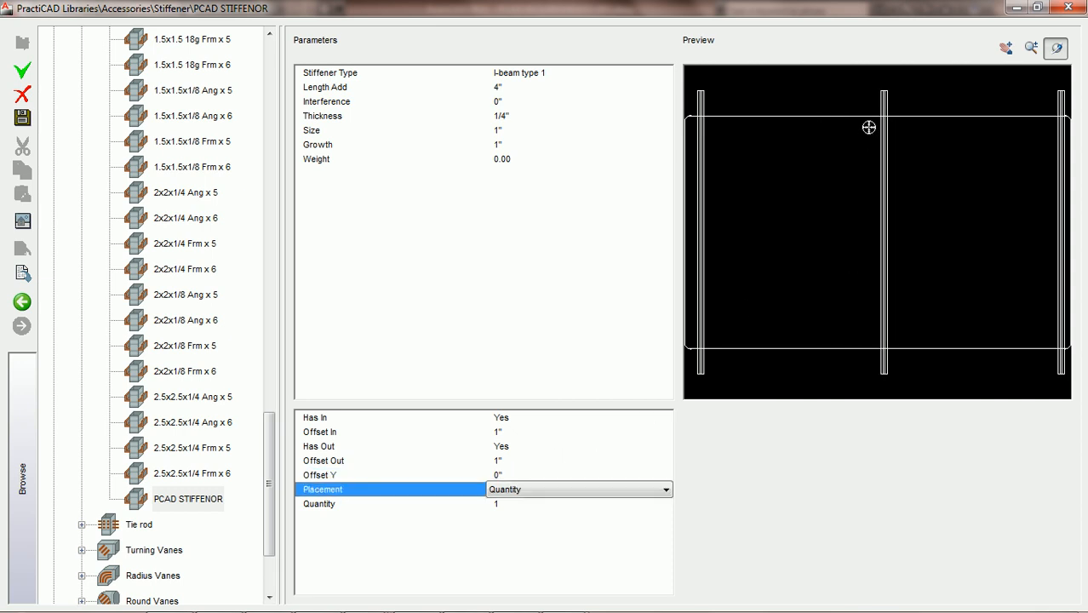
left_click(508, 474)
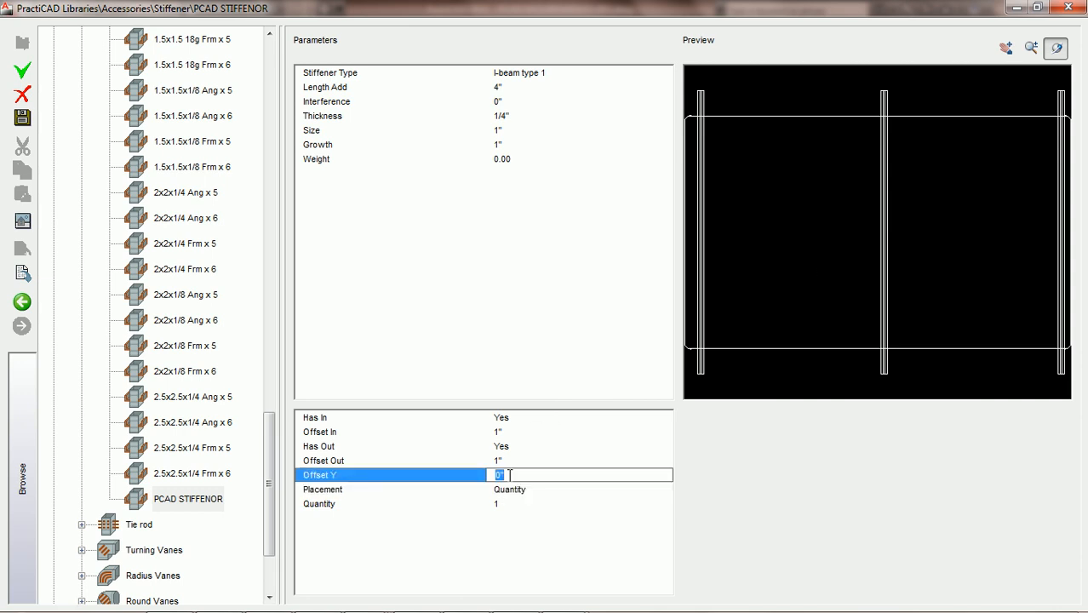
key("Return")
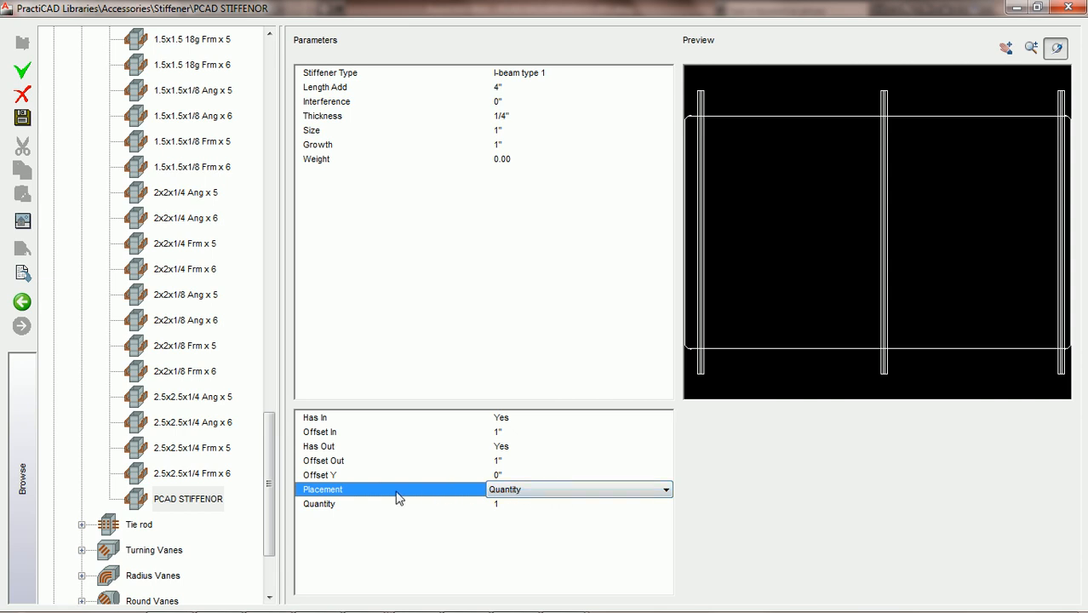
Step: Review the stiffener's Placement options and choose Quantity as the placement method
left_click(321, 504)
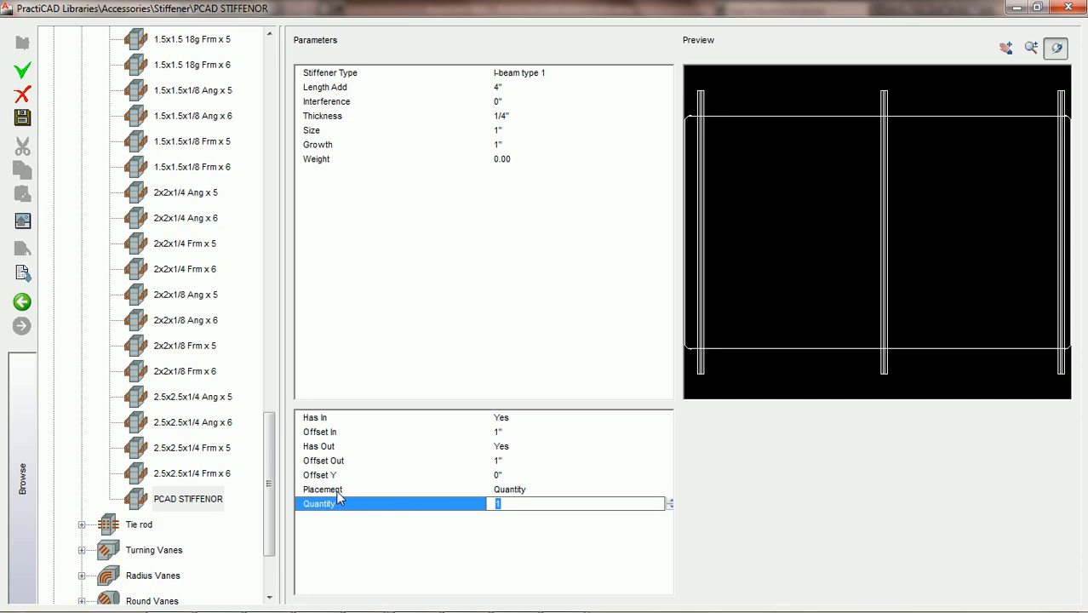
left_click(544, 489)
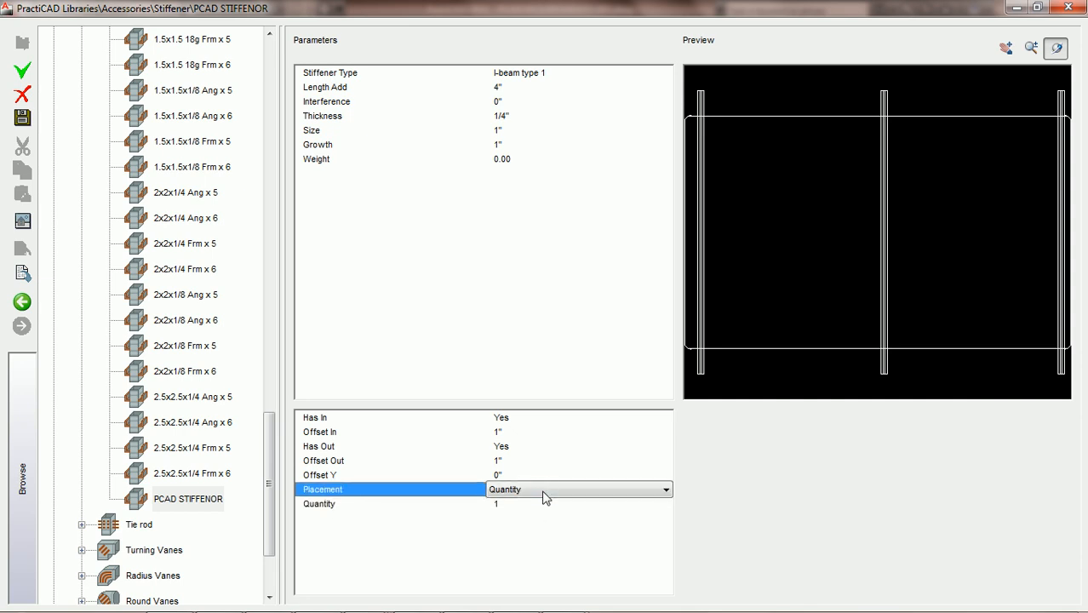
left_click(645, 489)
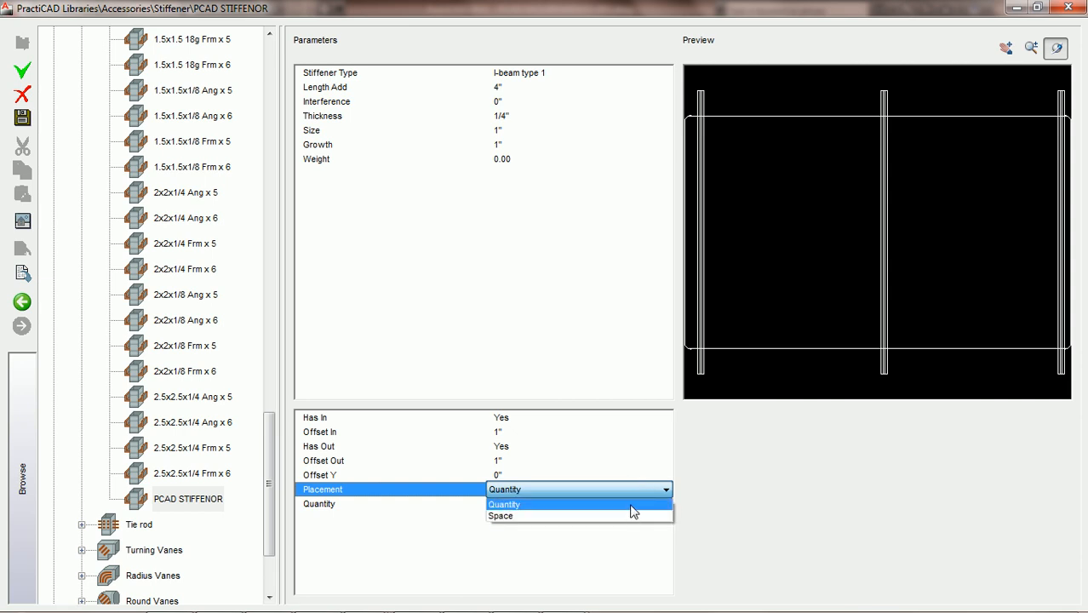
left_click(631, 505)
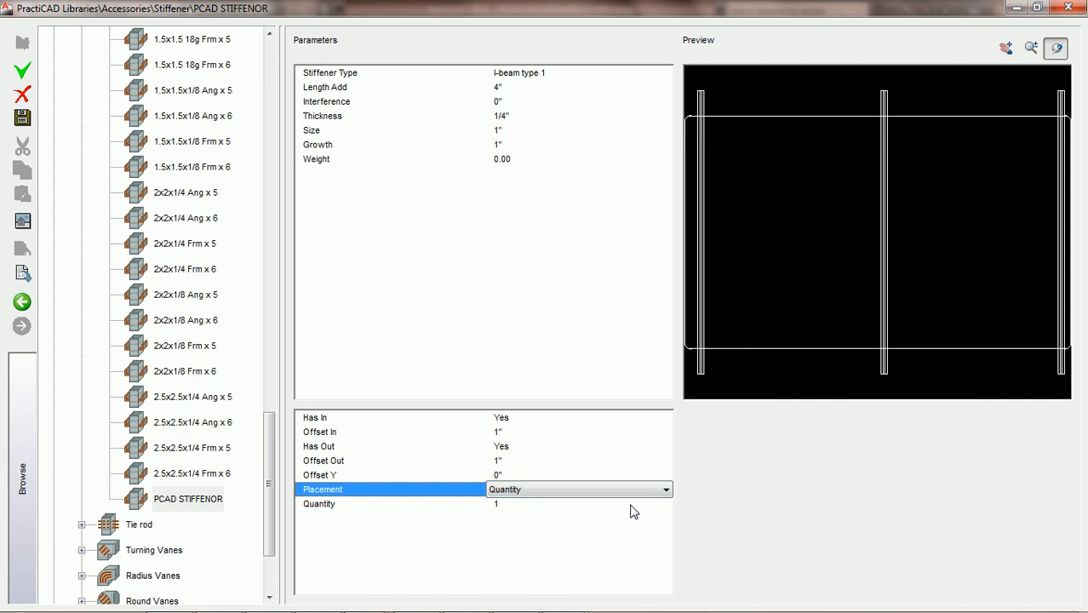
Step: Try a Quantity of 4 for the intermediate stiffeners and return it to 1
left_click(498, 505)
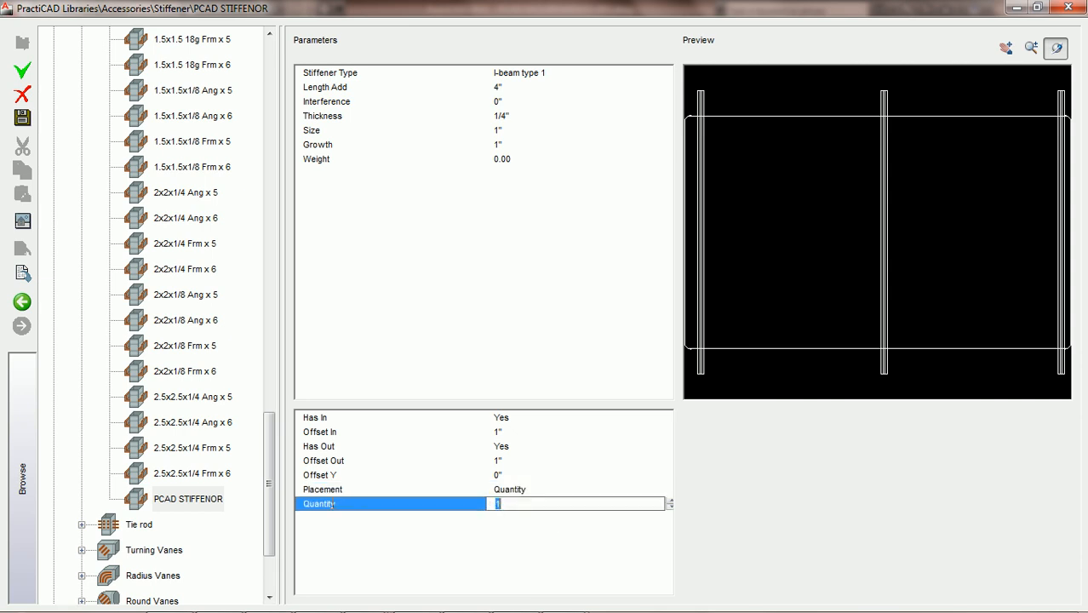
left_click(670, 501)
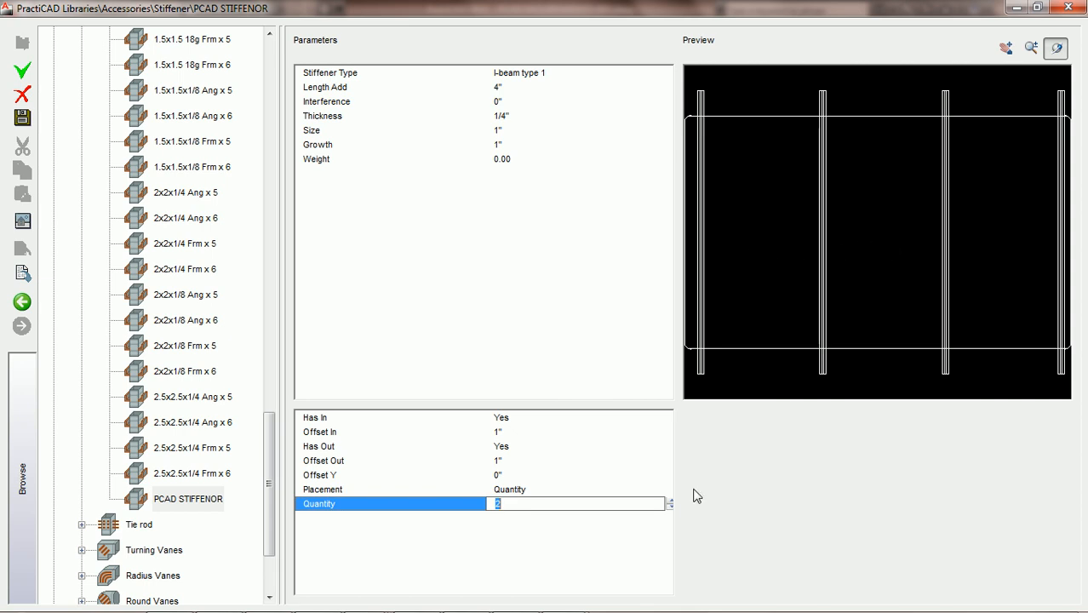
left_click(669, 502)
left_click(669, 501)
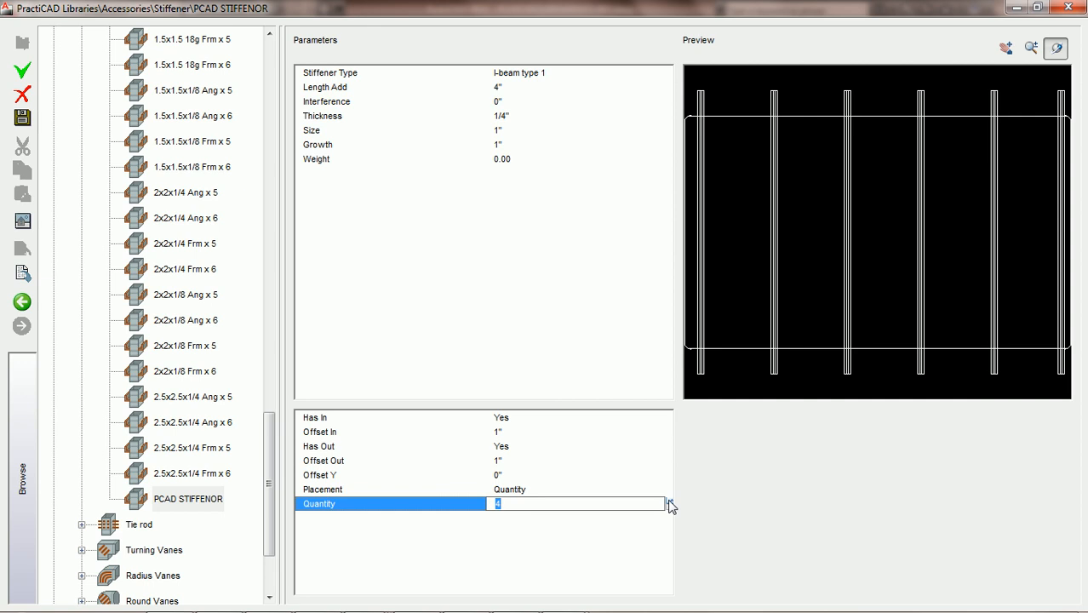
left_click(670, 508)
left_click(670, 508)
left_click(670, 508)
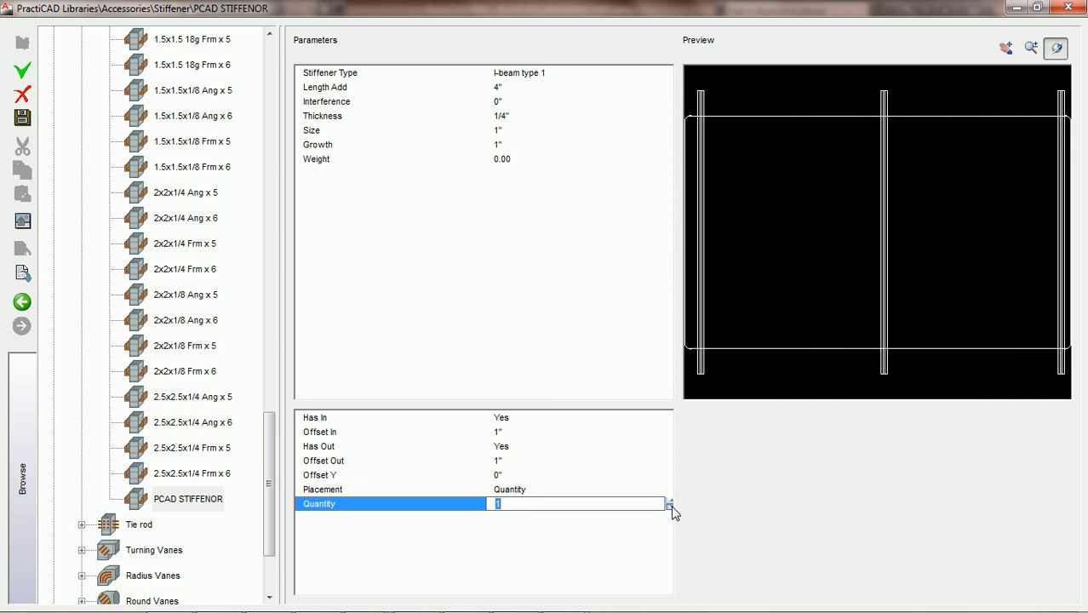
Step: Change the stiffener's Placement to Space and set its Minimal Spacing to 2 feet
left_click(546, 489)
left_click(596, 491)
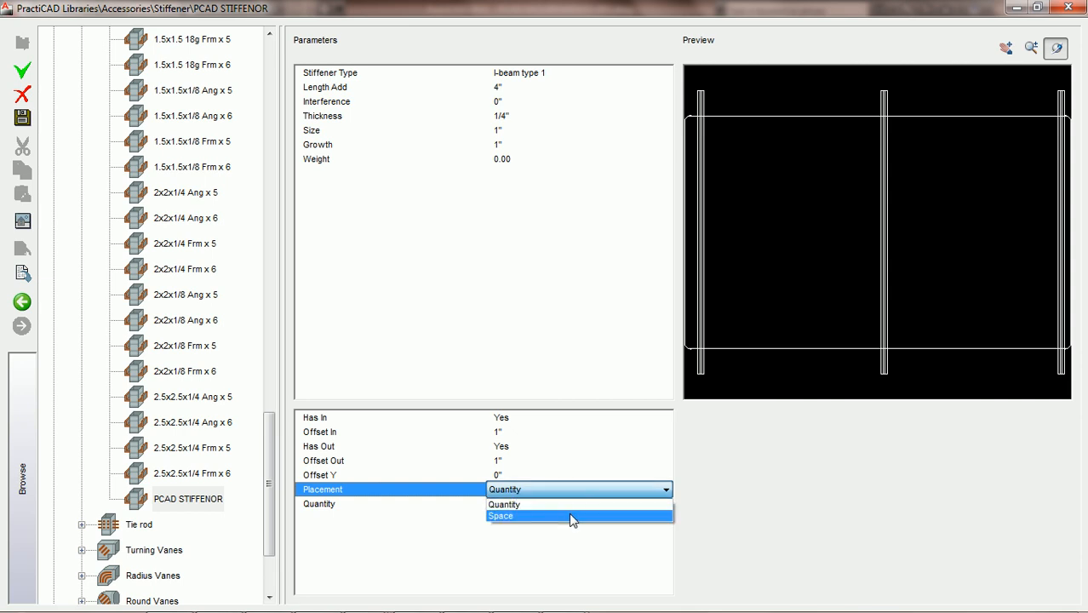
left_click(572, 517)
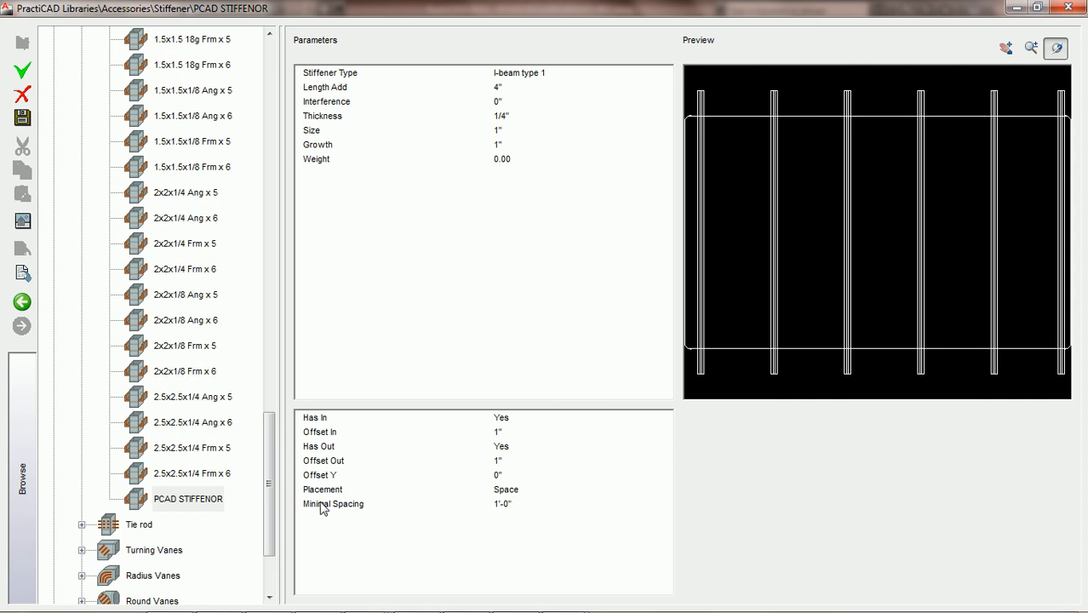
left_click(522, 503)
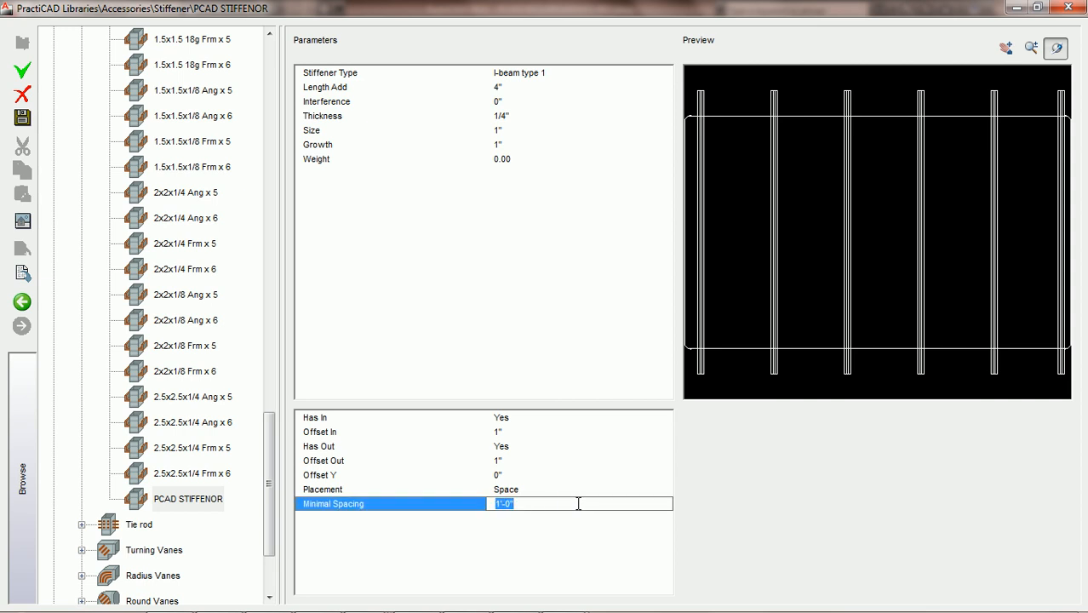
type("2'")
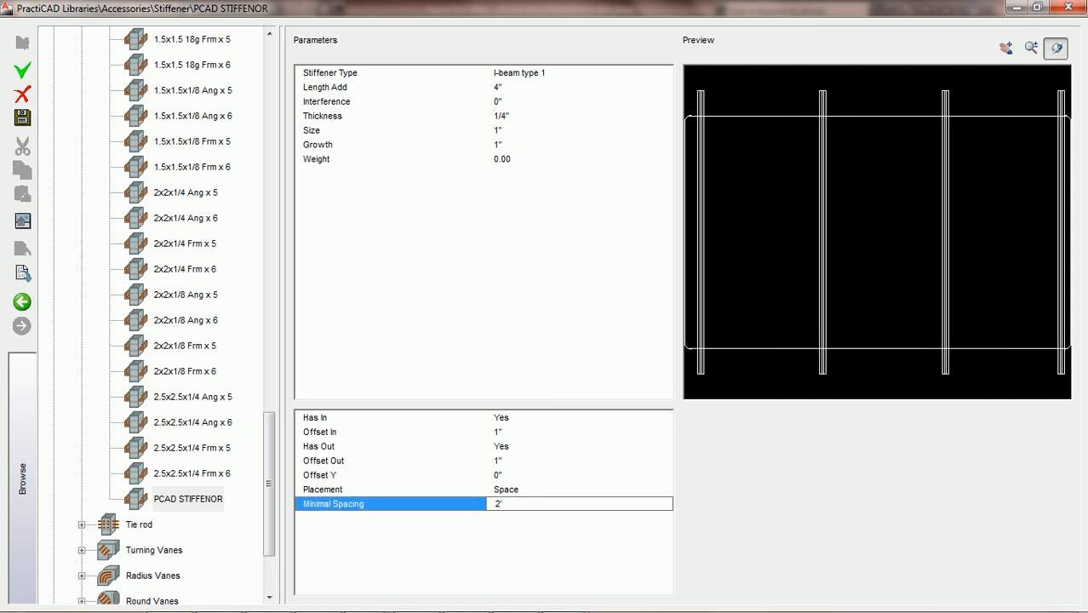